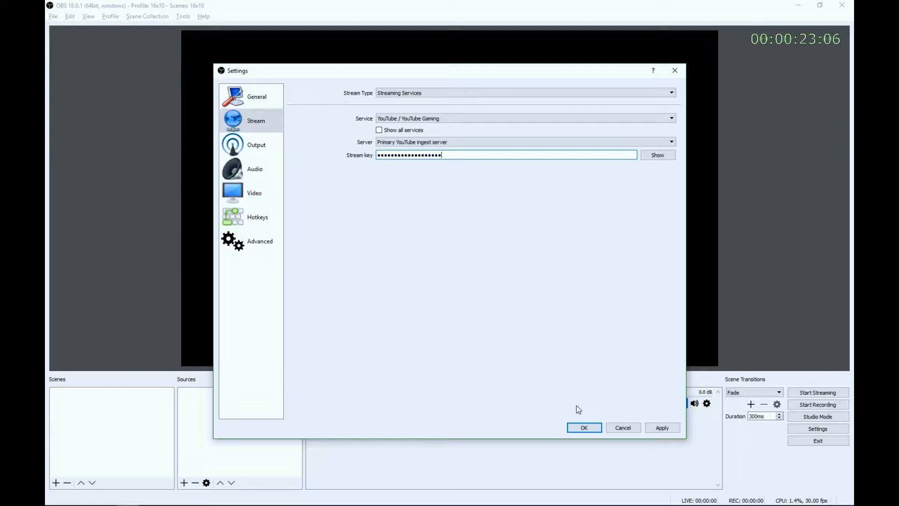
Confirm the stream settings and add a new scene named Scene 3.
click(586, 428)
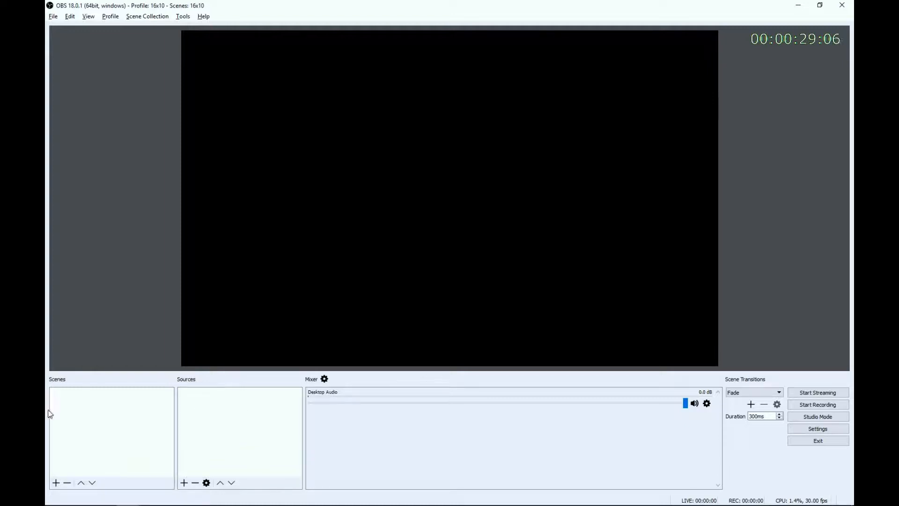
click(55, 484)
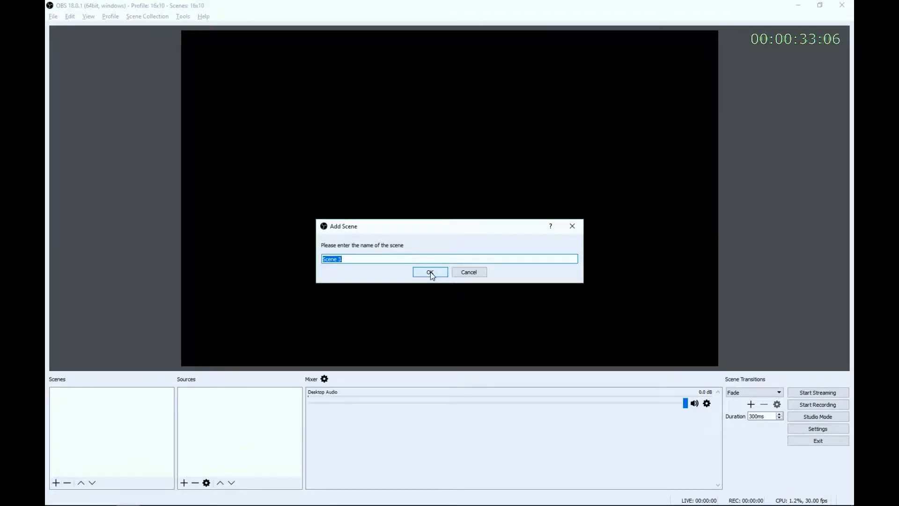
click(430, 272)
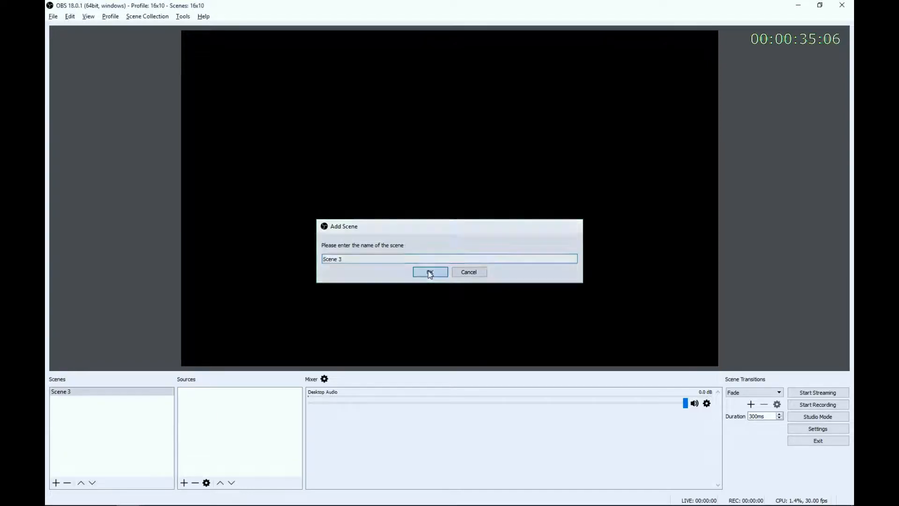
Add a video capture device source named Webcam that uses the Logitech HD Webcam C270.
click(184, 483)
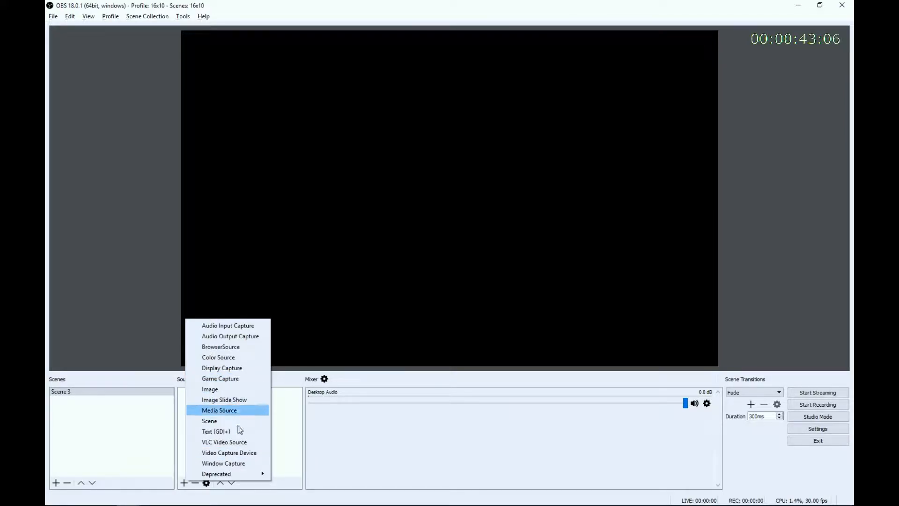
click(245, 452)
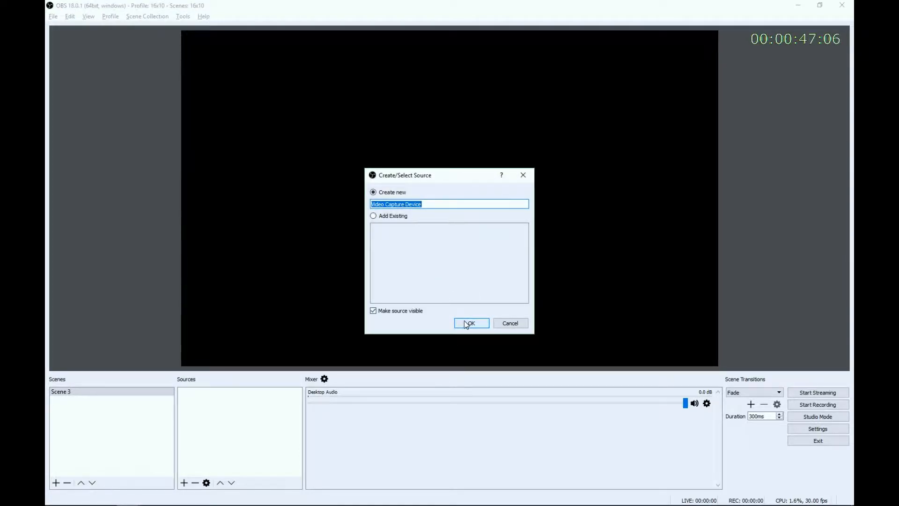
text(Webcam)
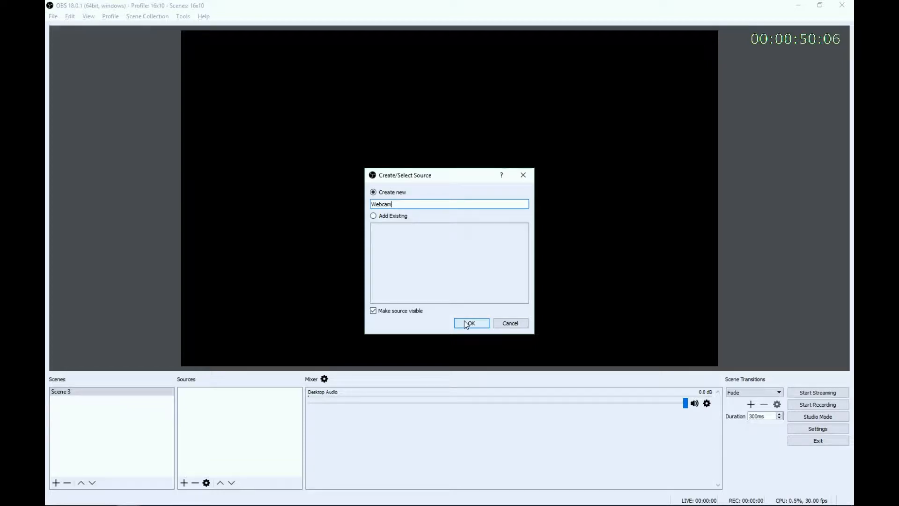
click(467, 323)
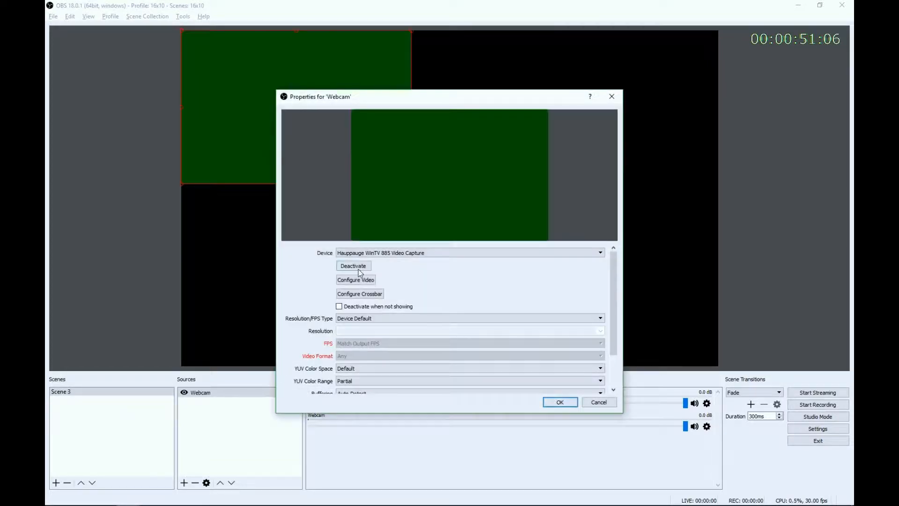
click(399, 255)
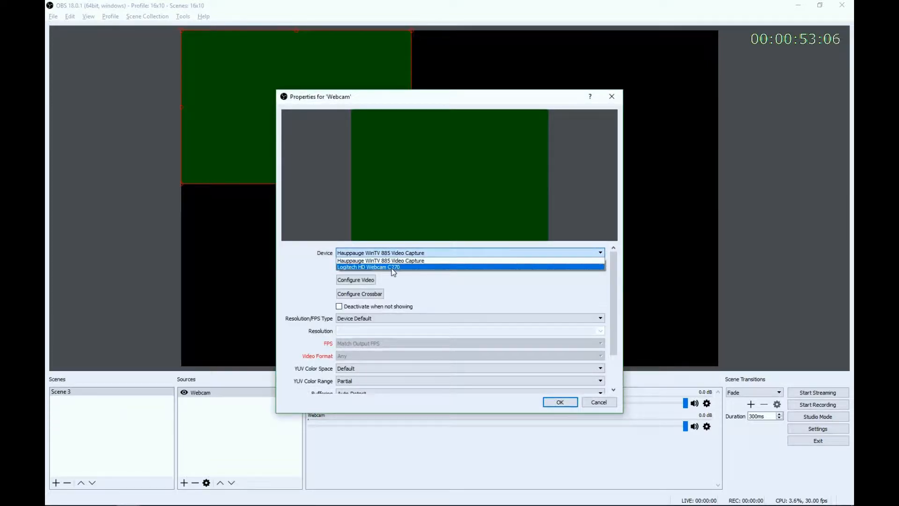
click(393, 268)
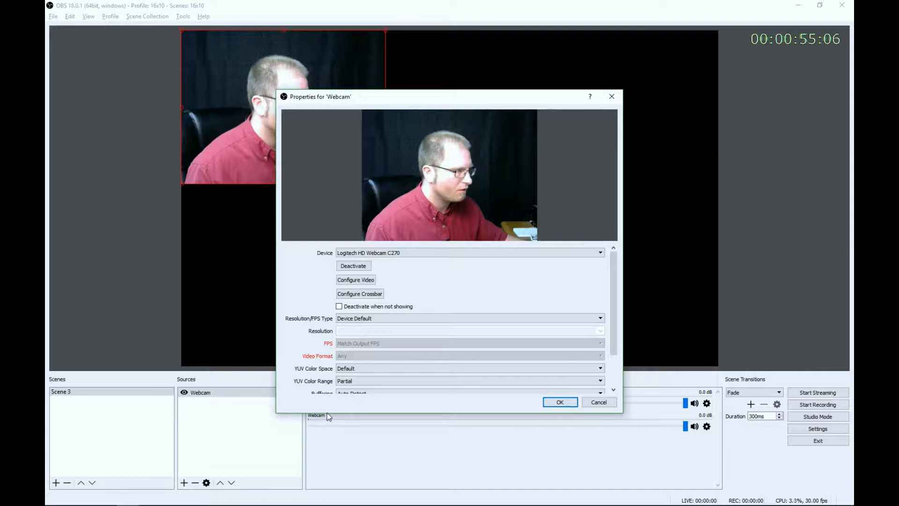
Enable the custom audio device option for the Webcam source and enlarge its picture to the full canvas height.
drag(438, 96, 465, 44)
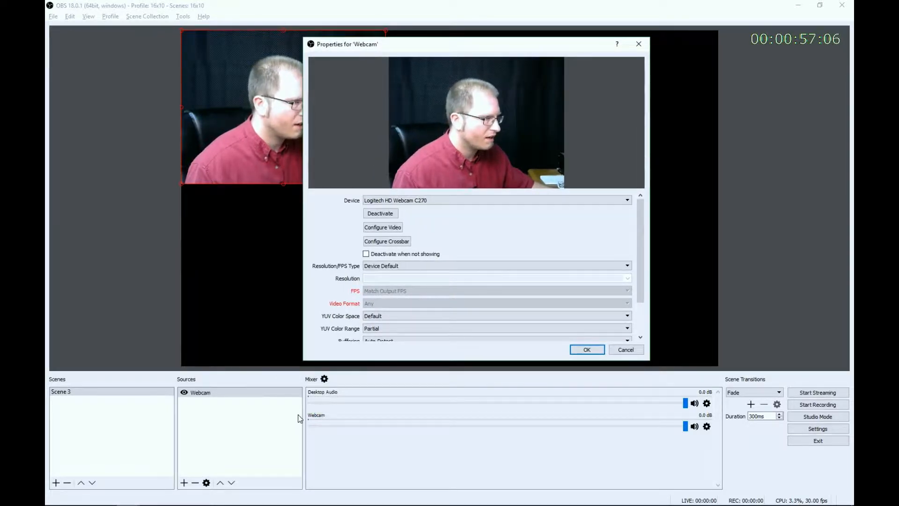
scroll(336, 262, down, 2)
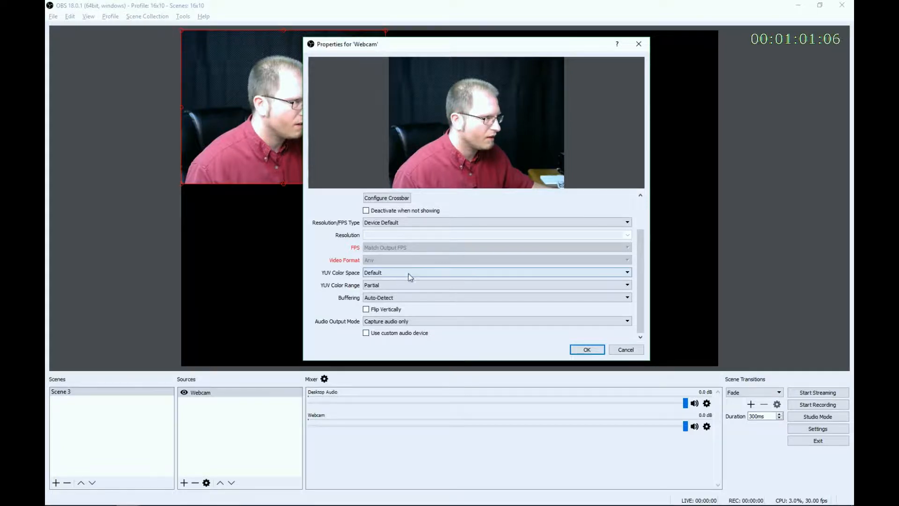
drag(640, 259, 646, 296)
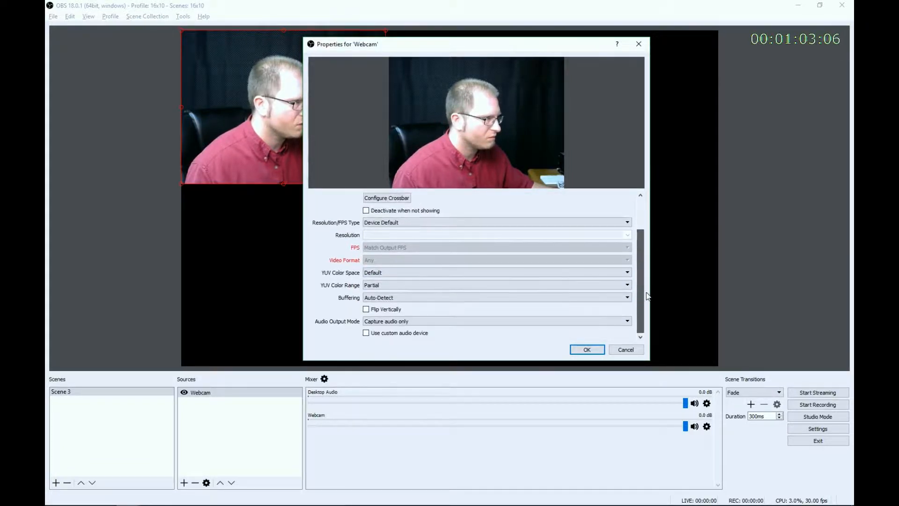
click(365, 333)
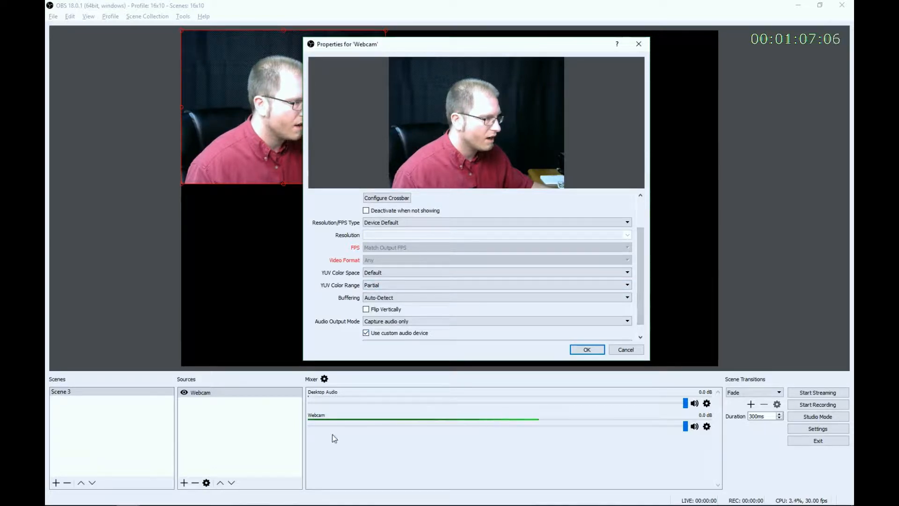
click(587, 350)
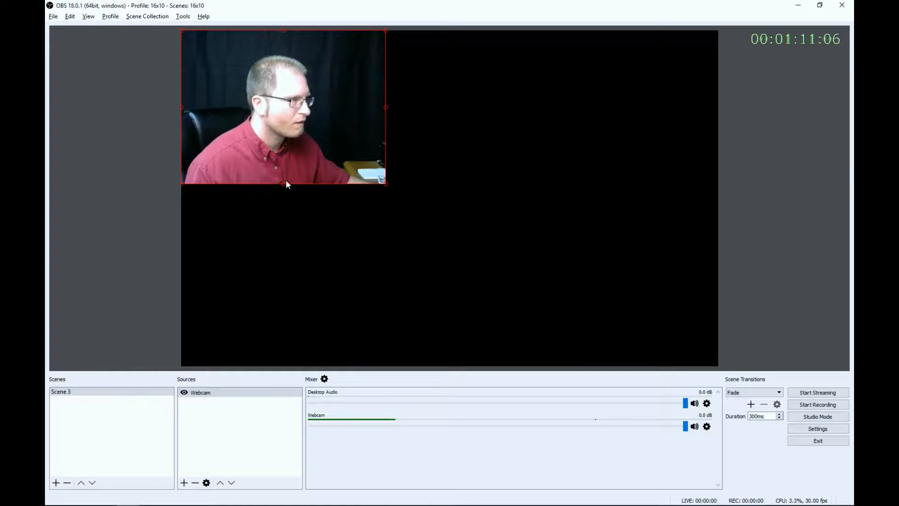
drag(284, 183, 339, 370)
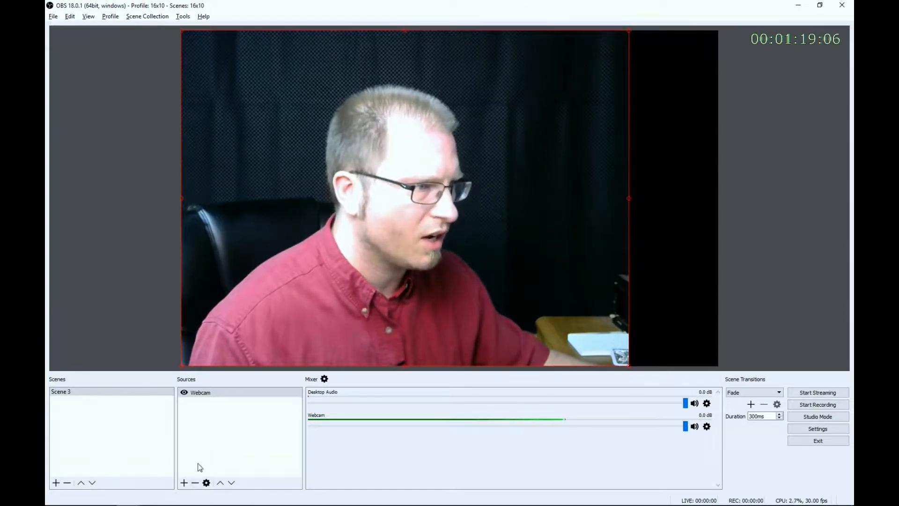
Add a Crop/Pad effect filter to the Webcam source with a bottom crop of 80, and enlarge the picture to fill the canvas.
right_click(203, 391)
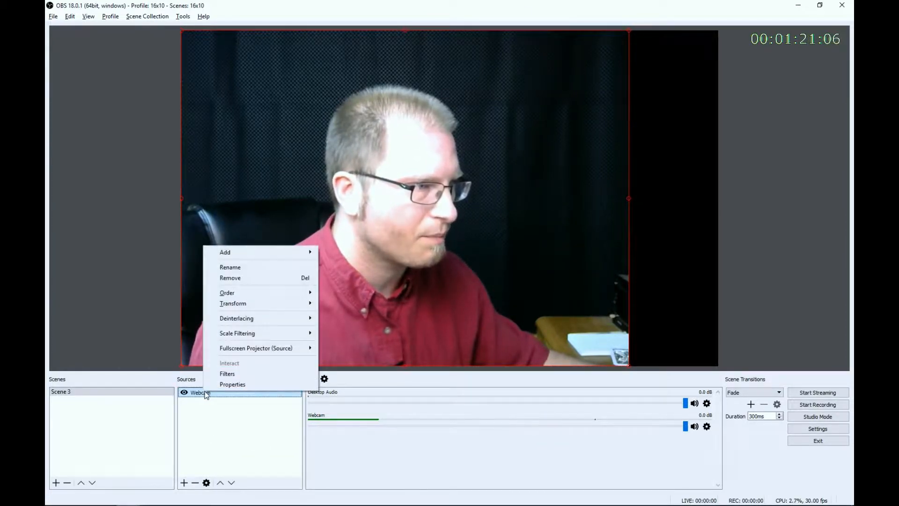
click(234, 377)
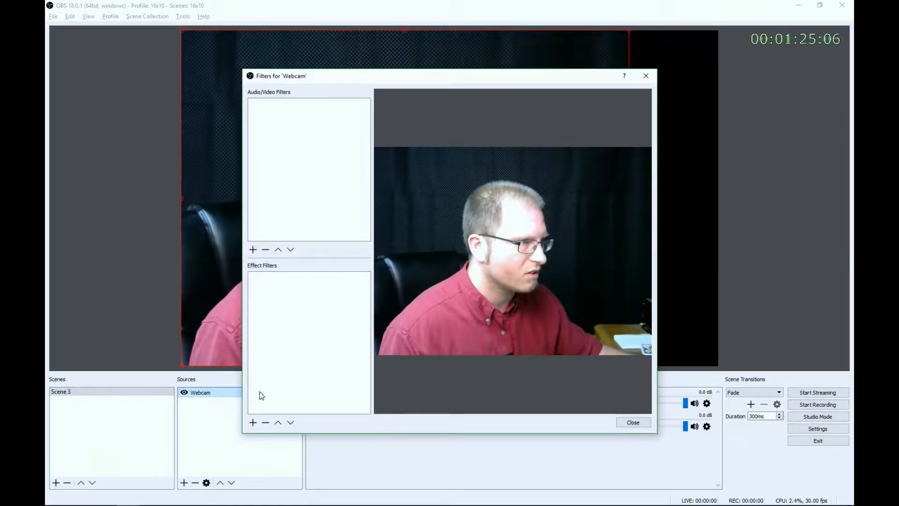
click(253, 423)
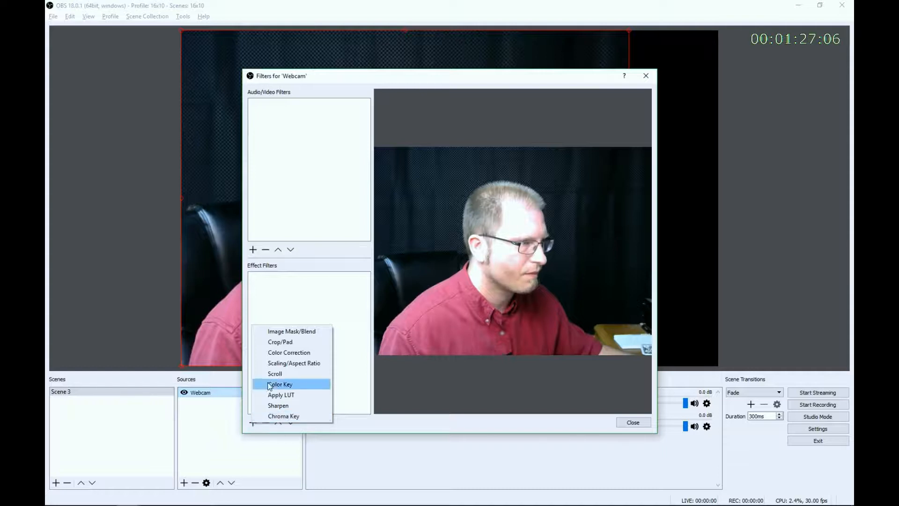
click(283, 342)
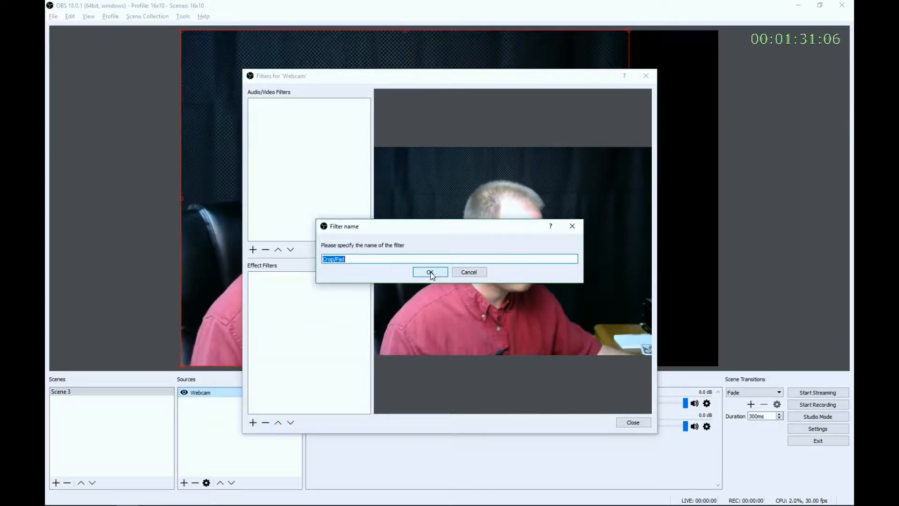
click(430, 273)
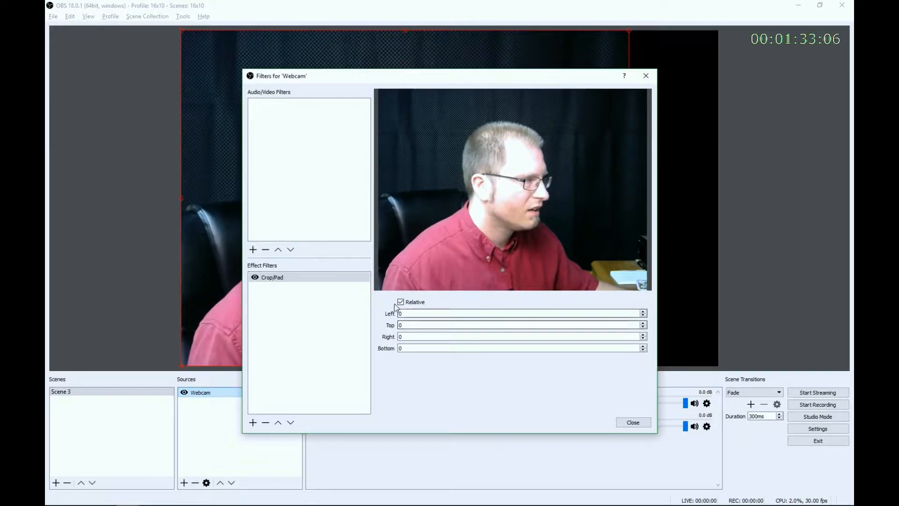
click(409, 348)
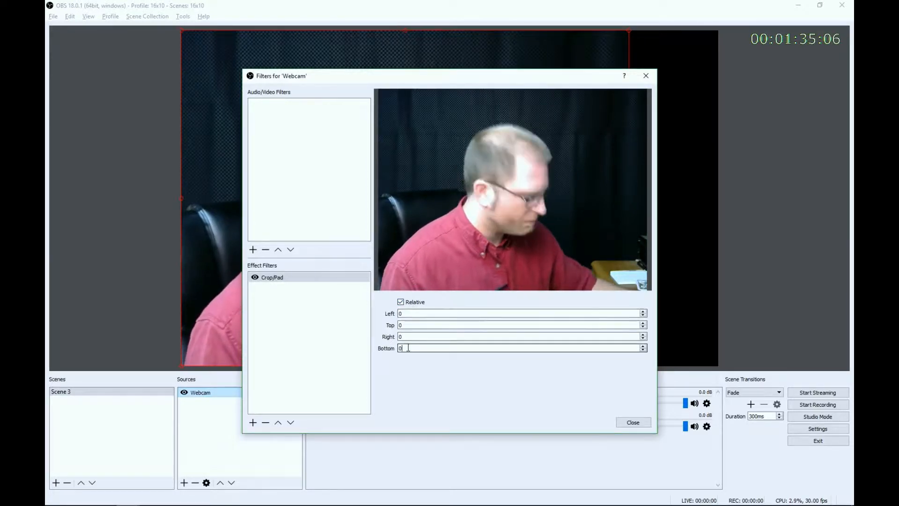
text(80)
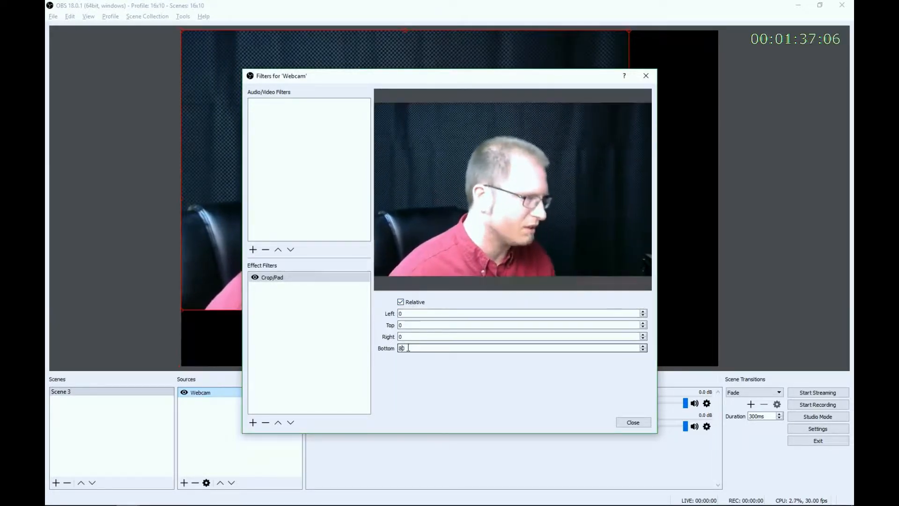
click(625, 423)
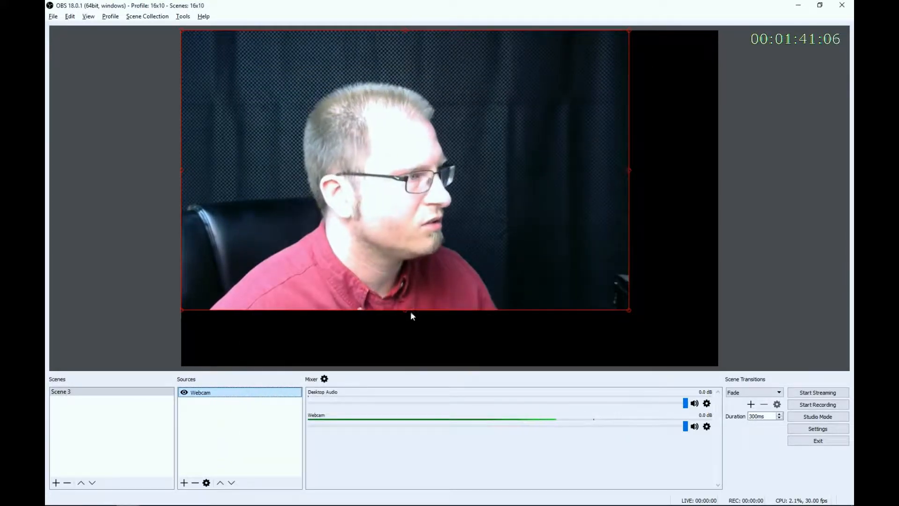
drag(405, 329, 414, 365)
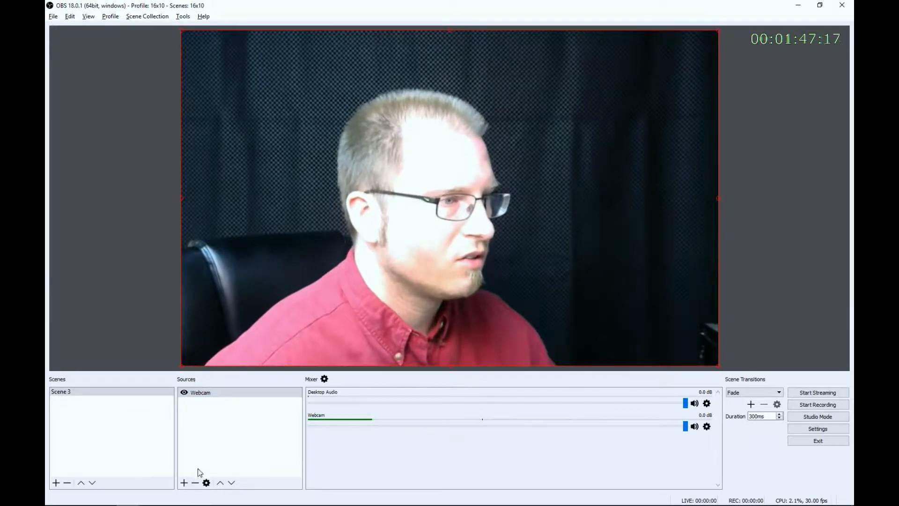
Add a game capture source named Factorio to the scene.
click(184, 486)
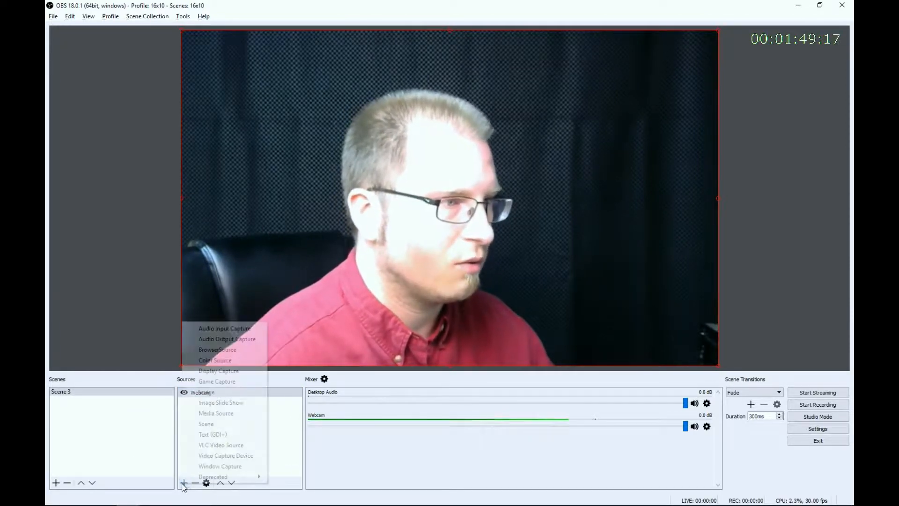
click(206, 382)
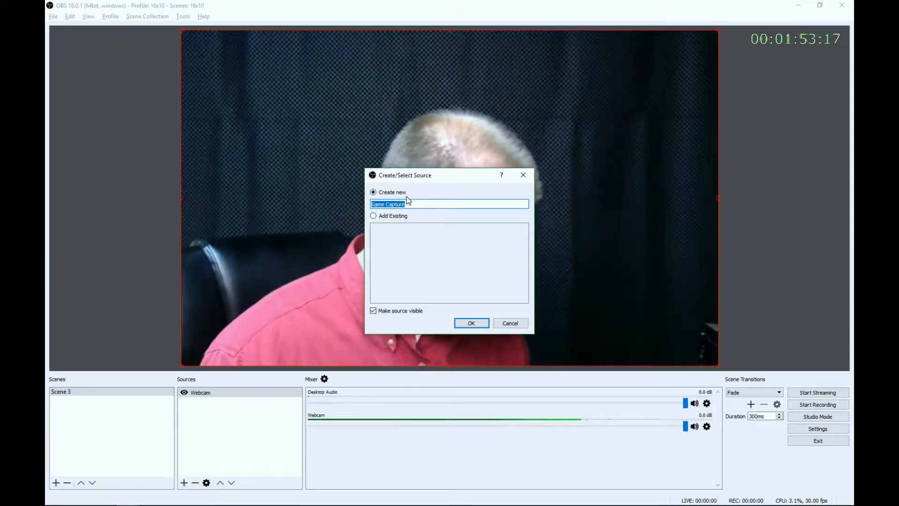
text(Factorio)
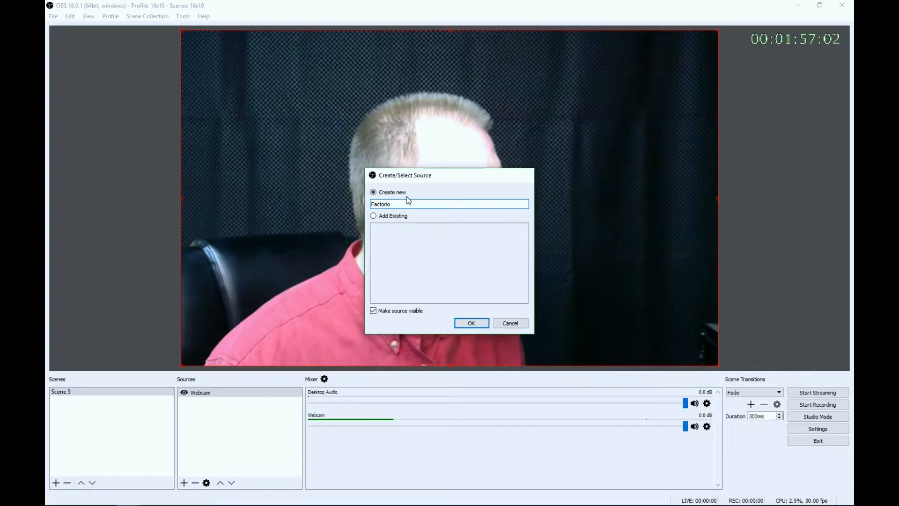
key(Return)
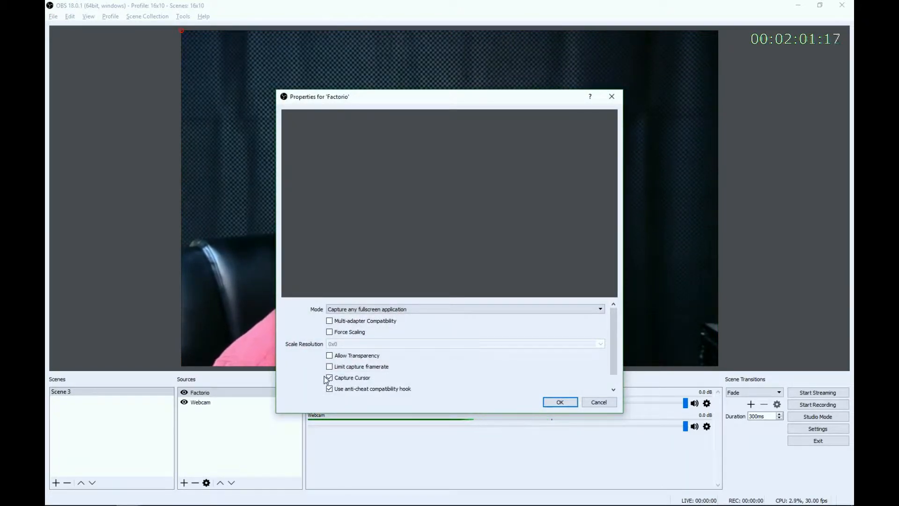
Launch the Factorio game and switch back to OBS.
key(super)
click(116, 265)
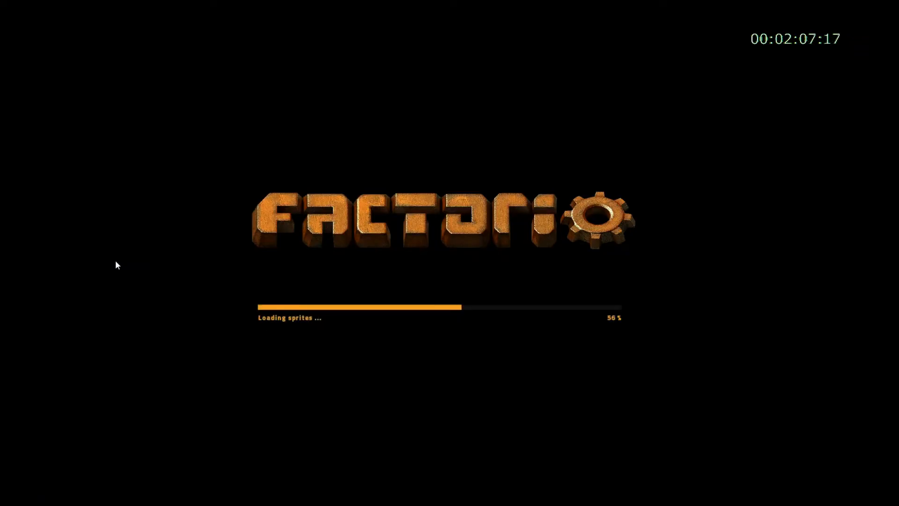
key(alt+Tab)
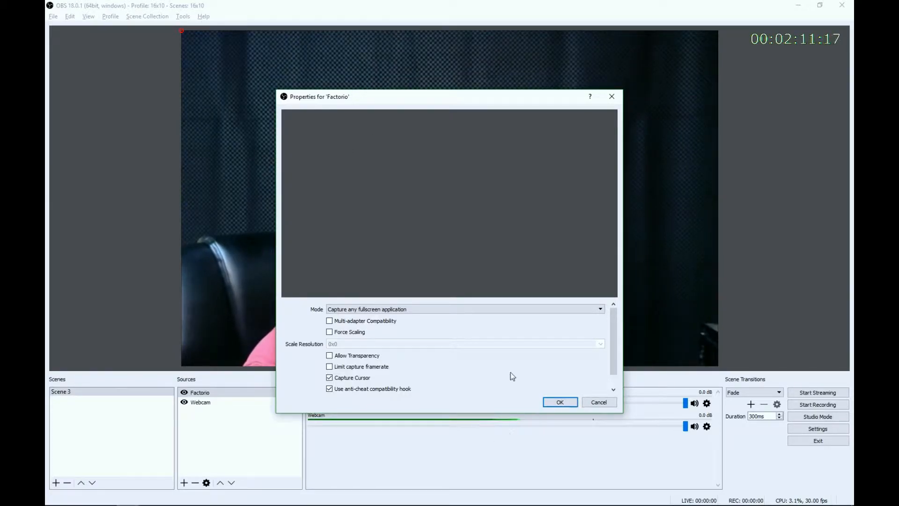
click(399, 310)
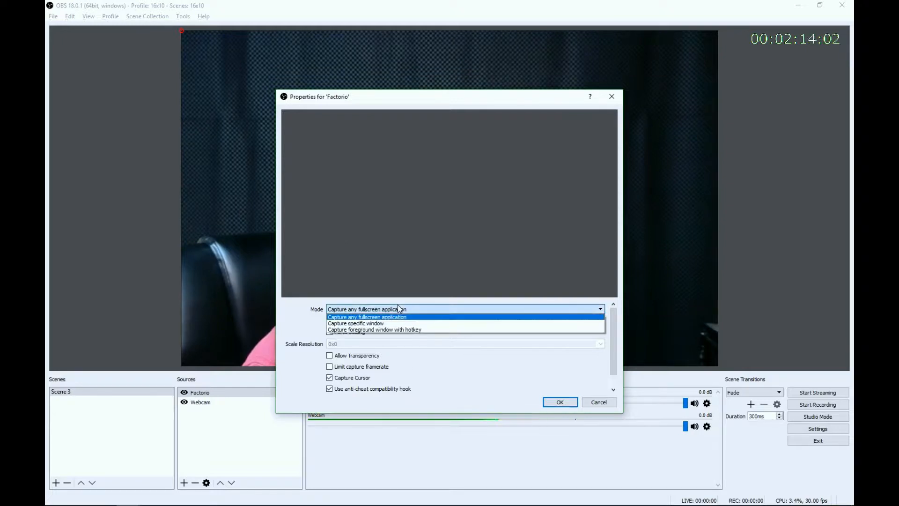
click(349, 324)
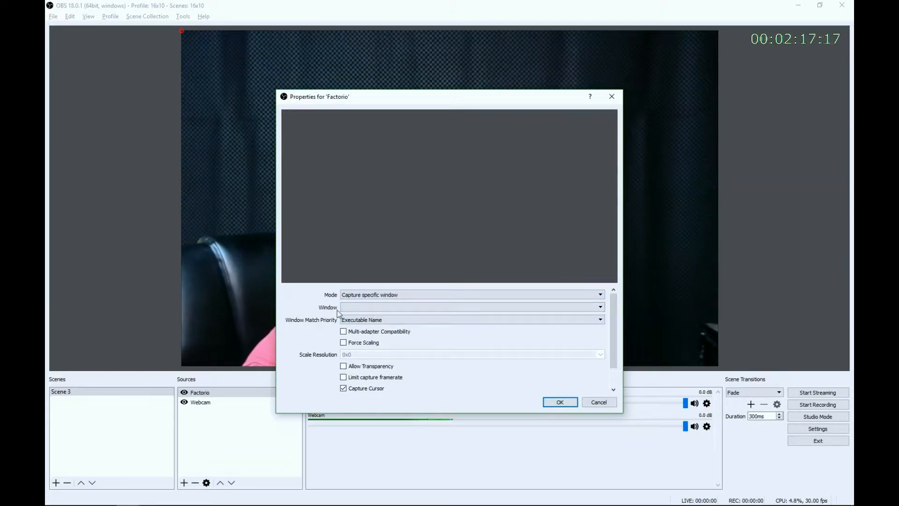
click(364, 307)
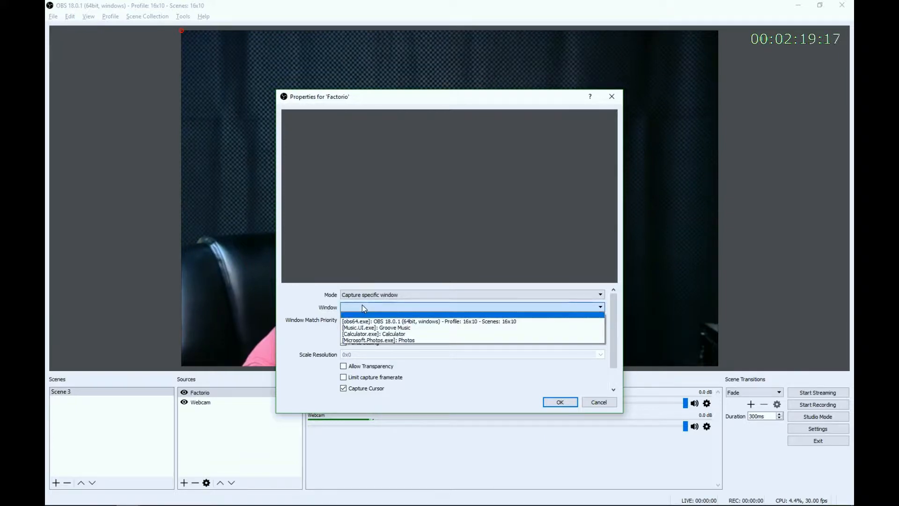
click(598, 402)
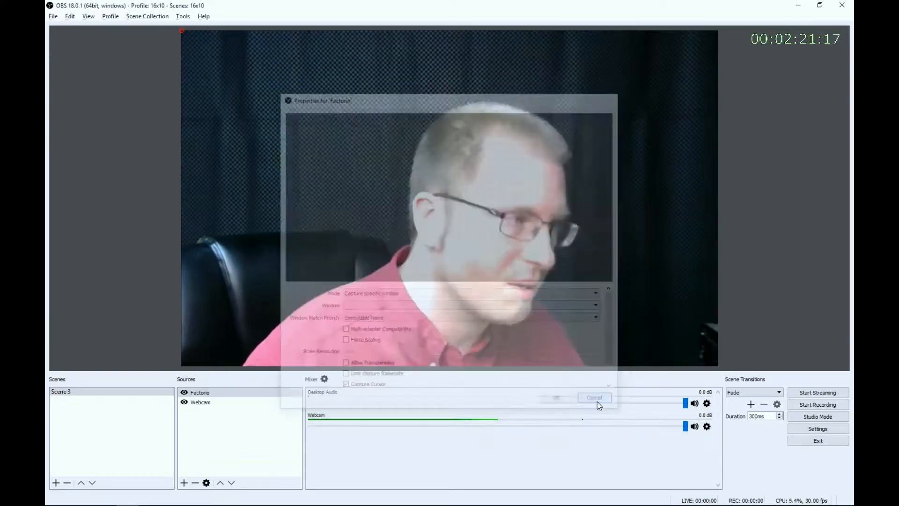
Set the Factorio source to capture a specific window and choose [factorio.exe]: Factorio 0.14.23.
double_click(224, 392)
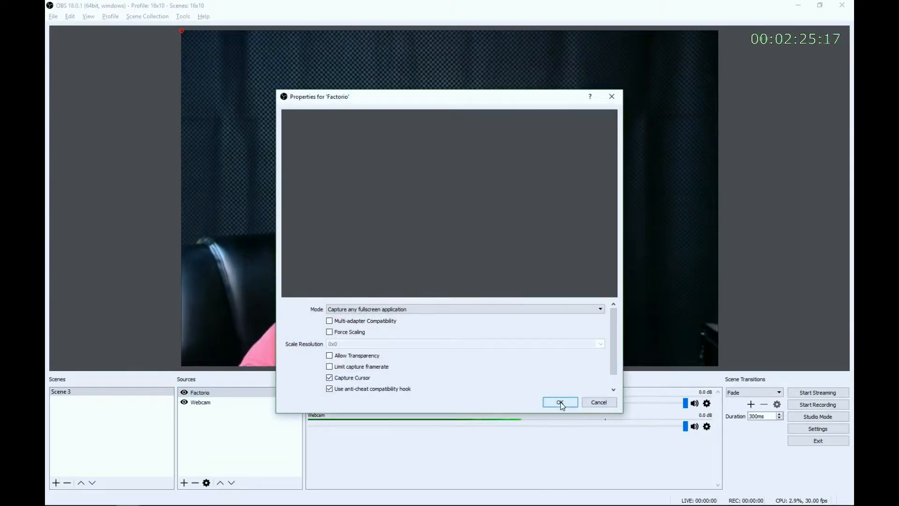
click(379, 312)
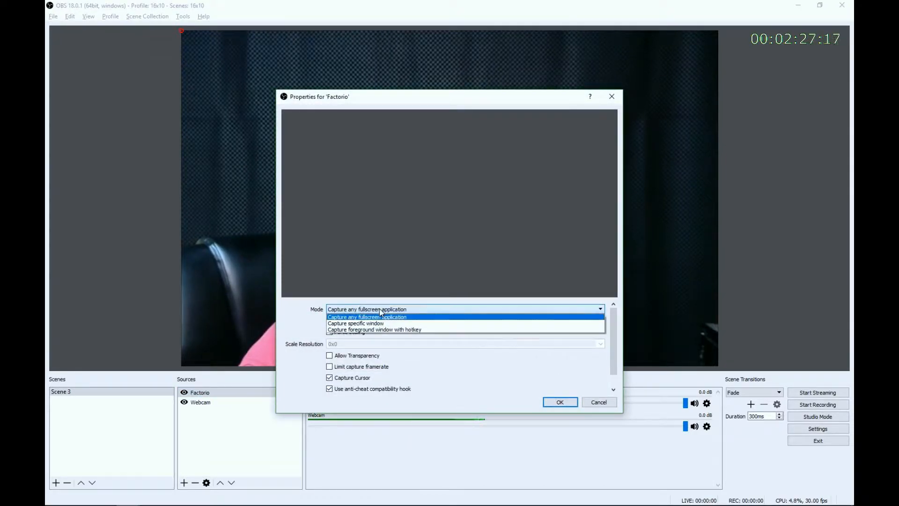
click(369, 324)
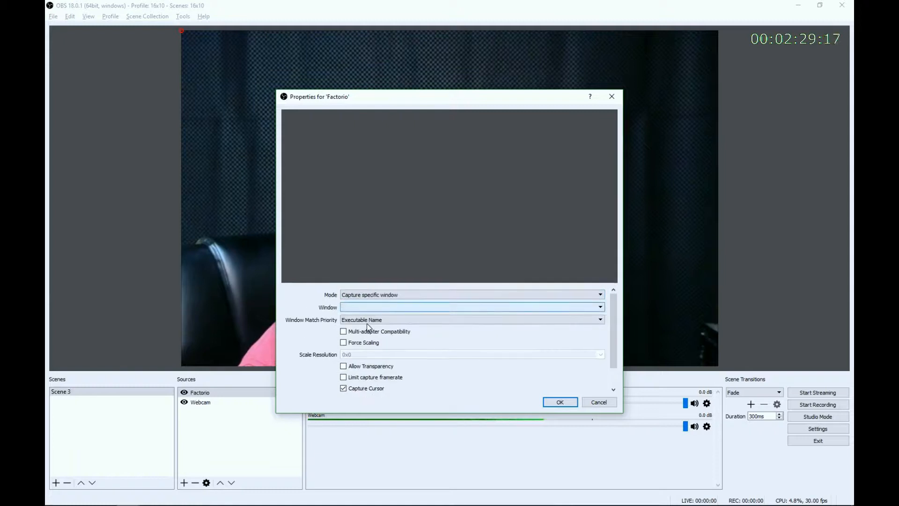
click(347, 306)
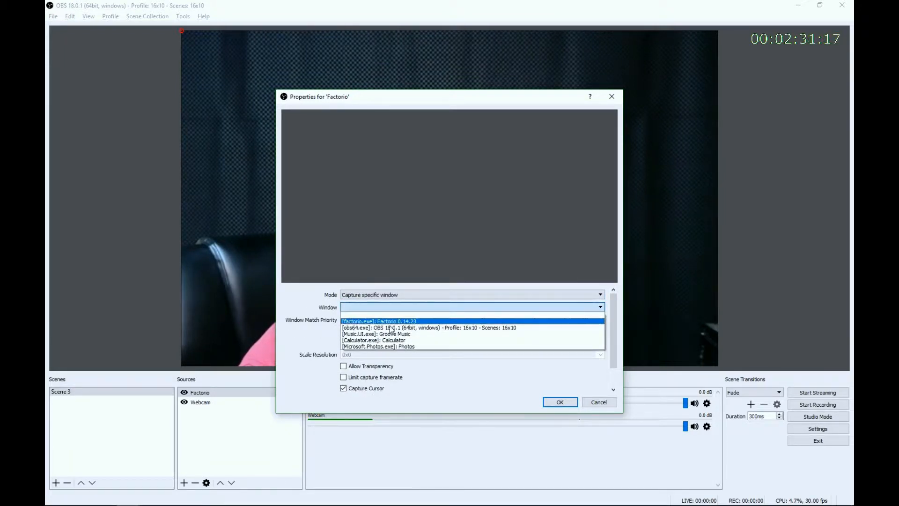
click(402, 322)
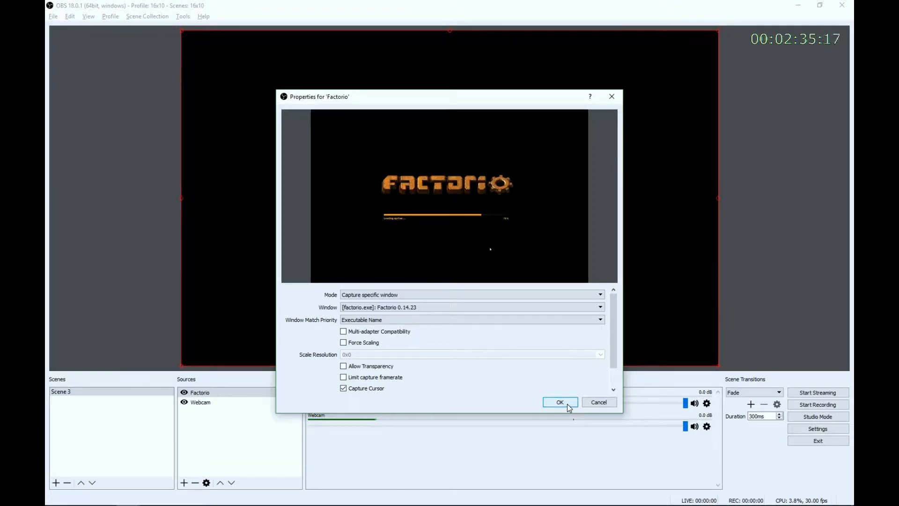
click(567, 404)
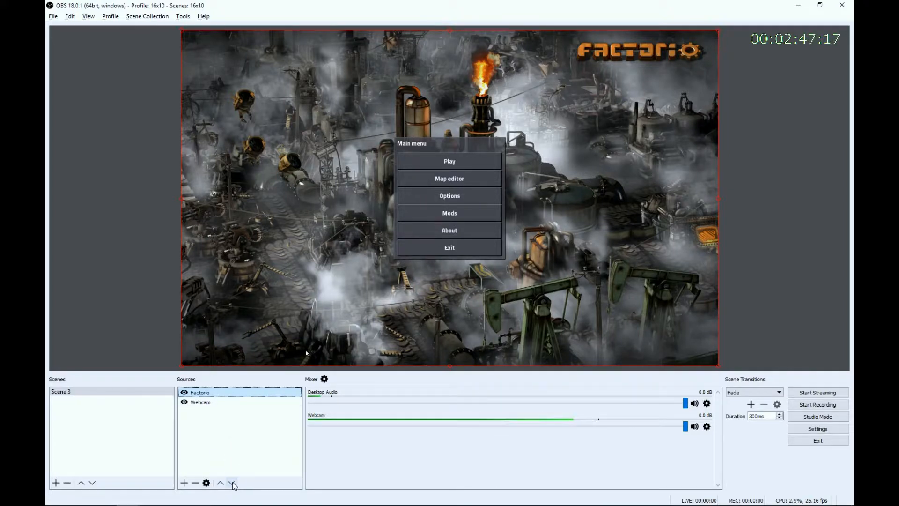
Order the Factorio source below Webcam and shrink the webcam picture to a small inset at the canvas's left edge, slightly above the lower corner.
click(231, 483)
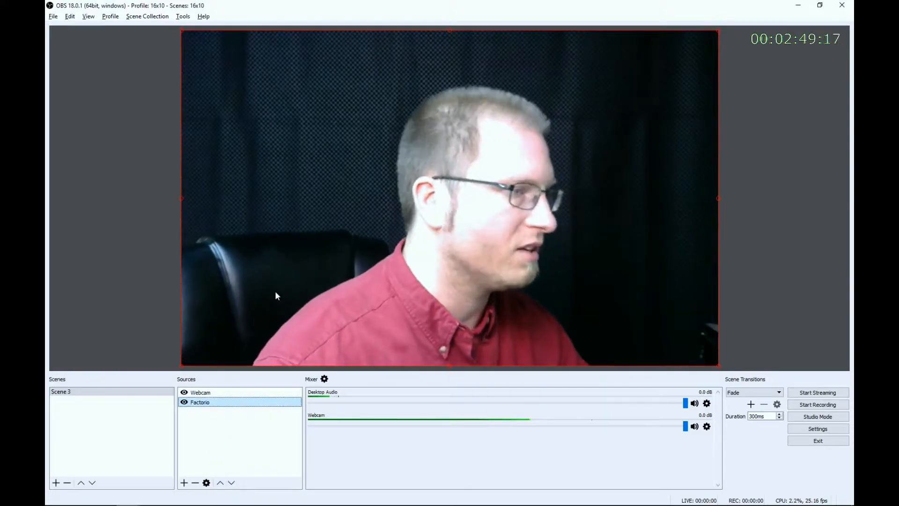
click(215, 393)
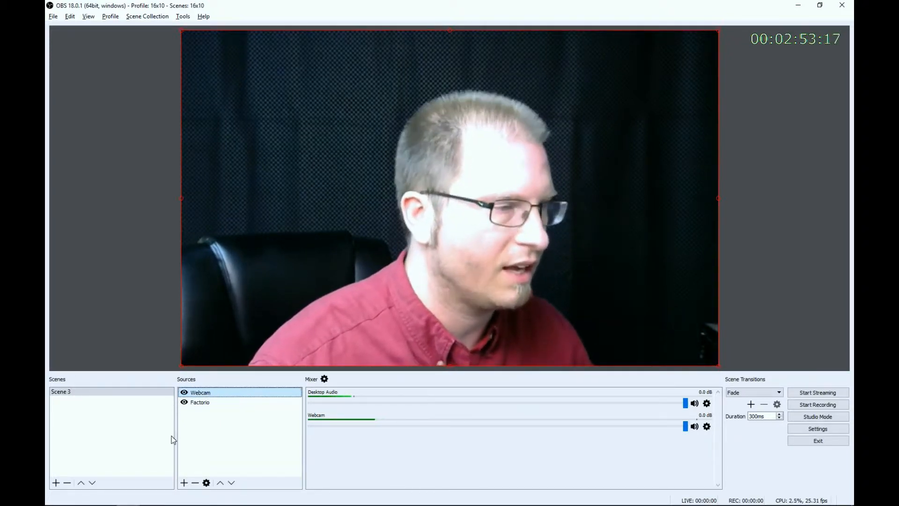
drag(719, 30, 243, 294)
drag(239, 351, 240, 302)
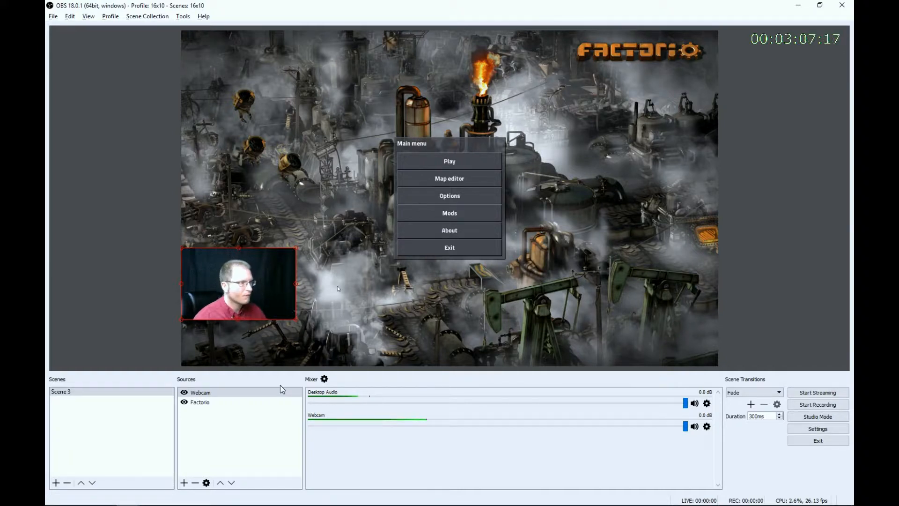
click(238, 445)
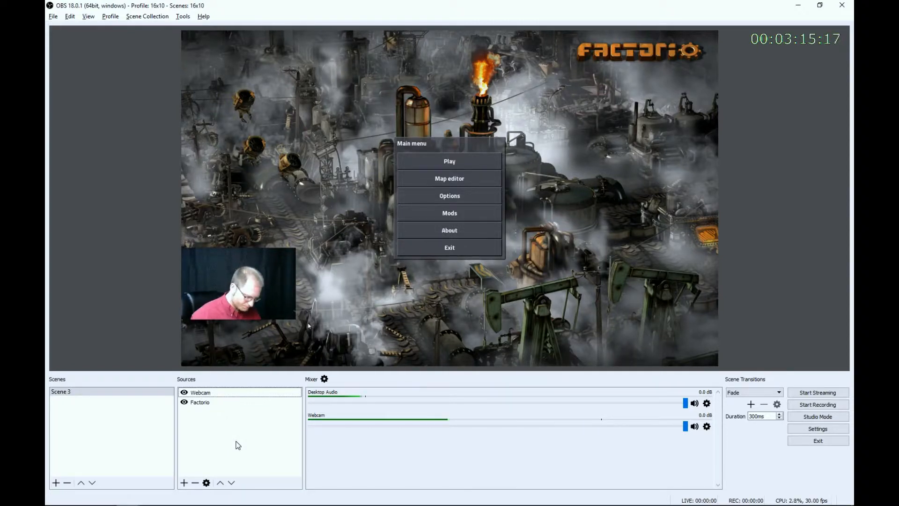
Switch to Factorio and exit the game from its main menu.
key(alt+Tab)
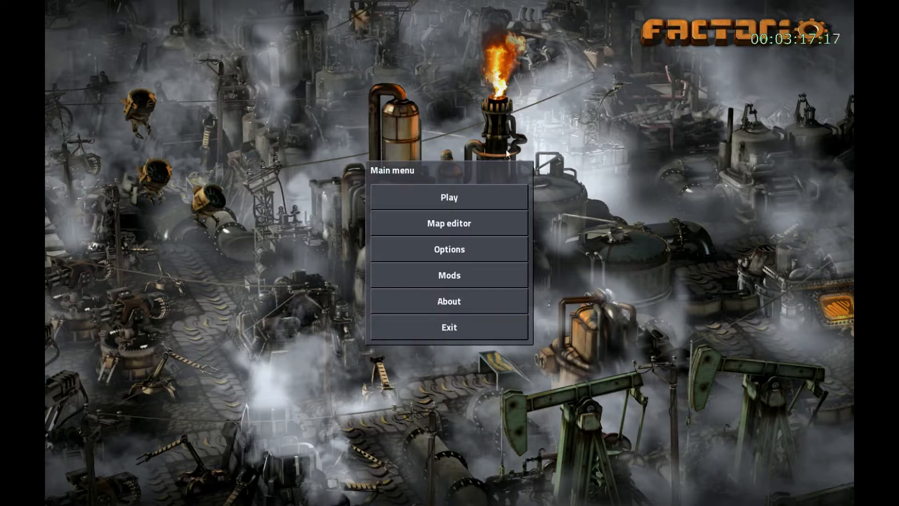
click(477, 331)
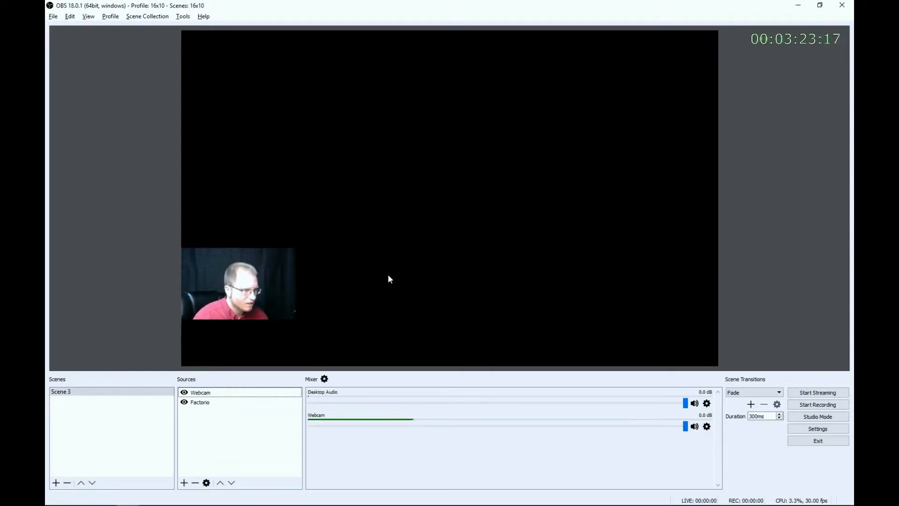
Add an image source named Background that uses Harley_Davidson_Motorcycle-W_S_Harley-1924-1510937.jpg from the Pictures folder.
click(184, 483)
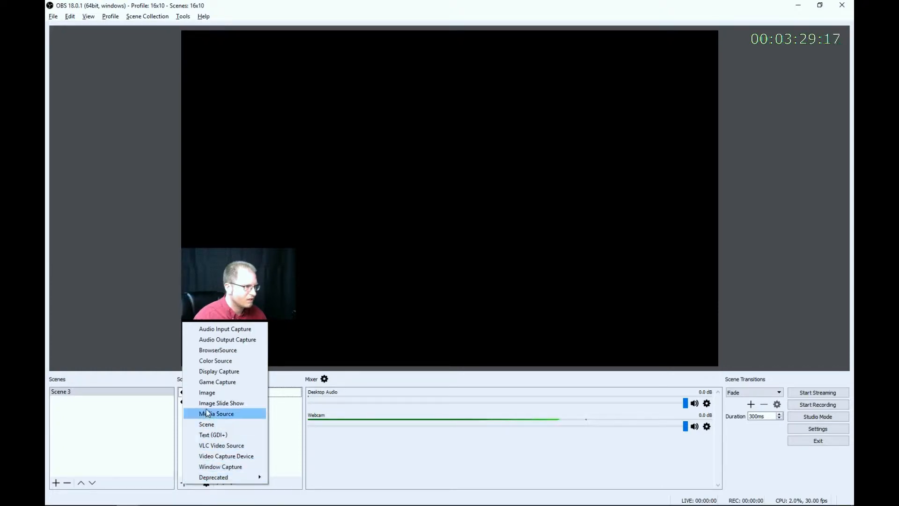
click(214, 392)
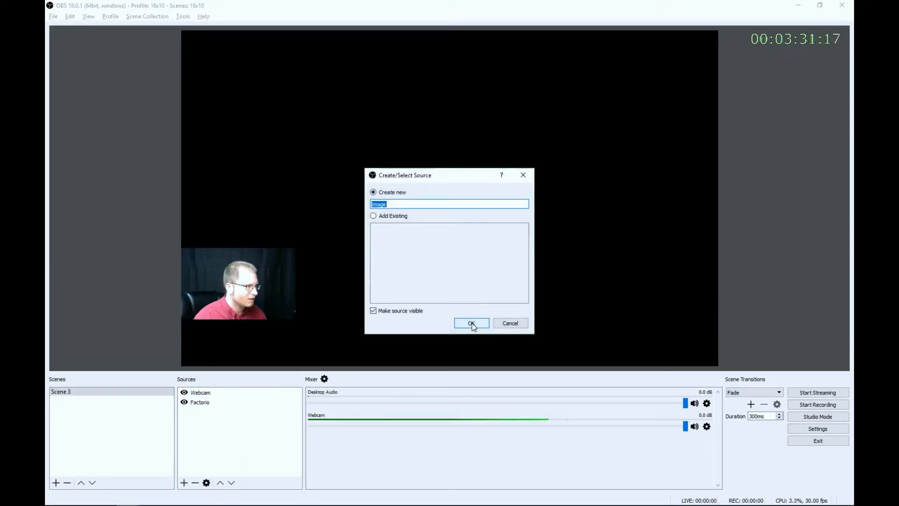
text(Ba)
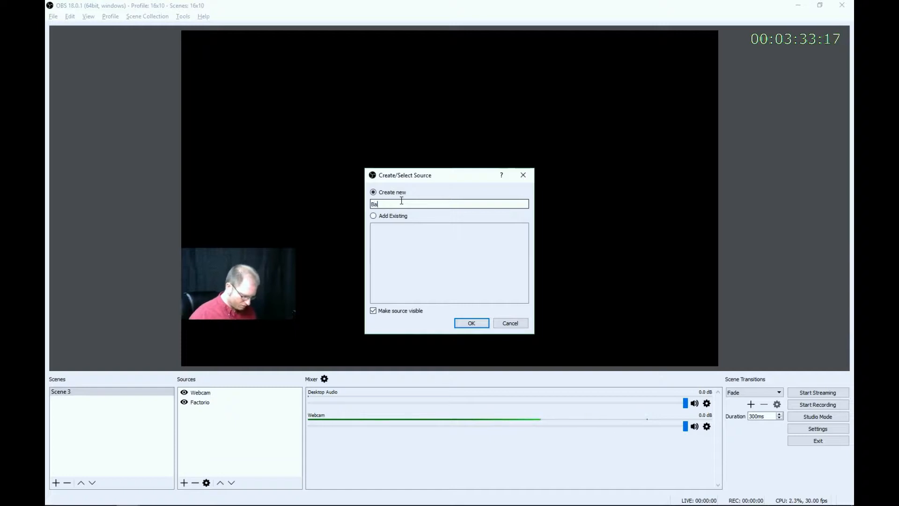
text(ckground)
click(472, 323)
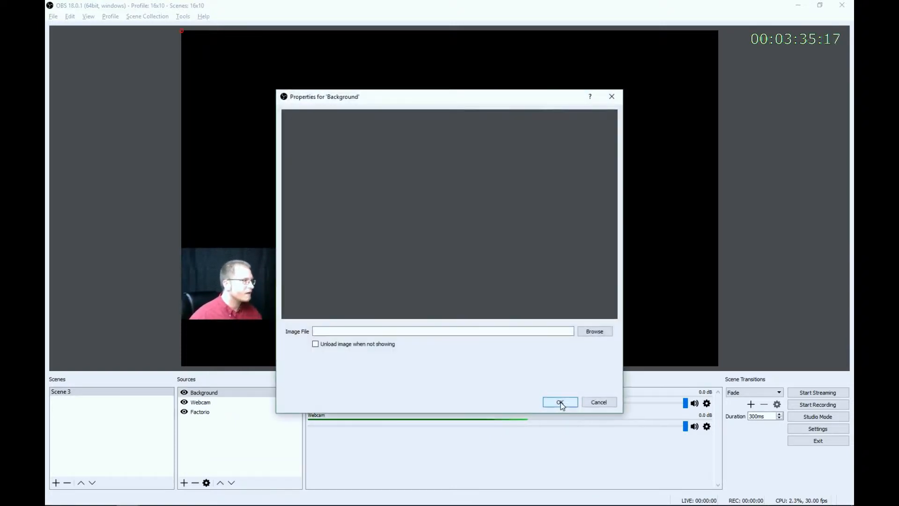
click(594, 332)
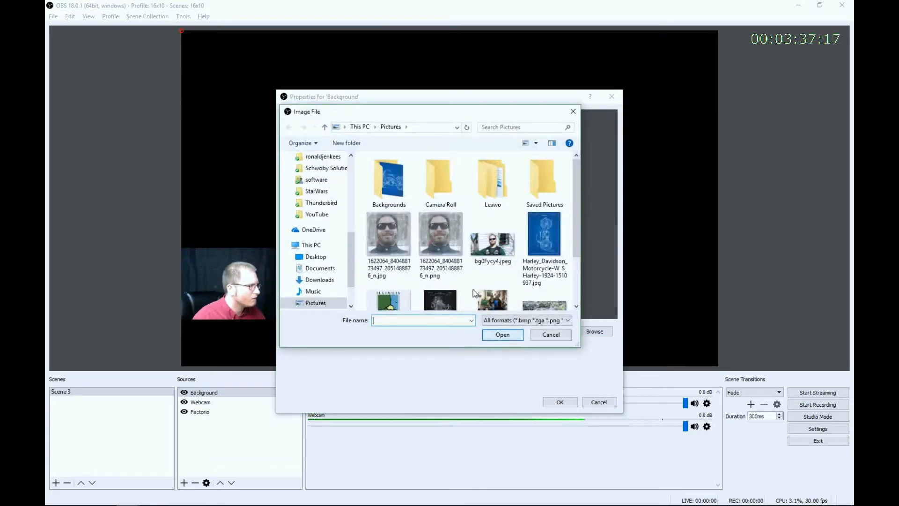
click(553, 246)
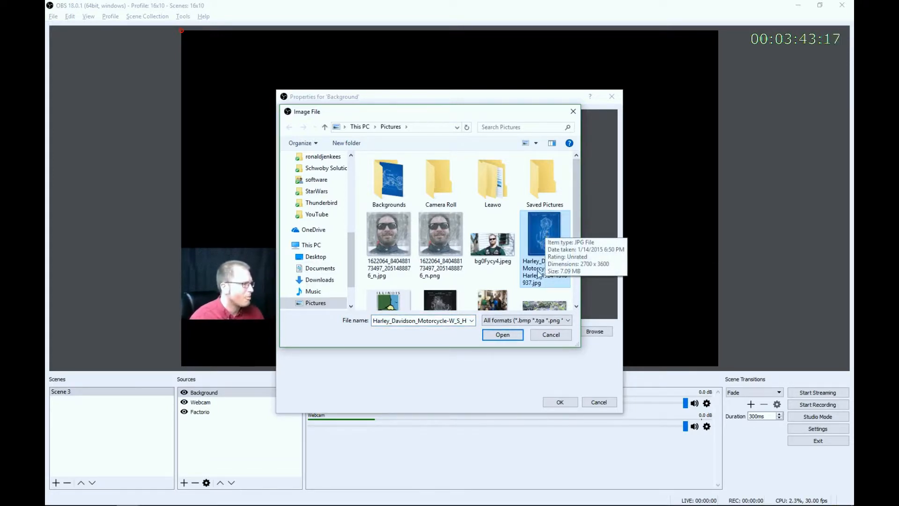
click(507, 339)
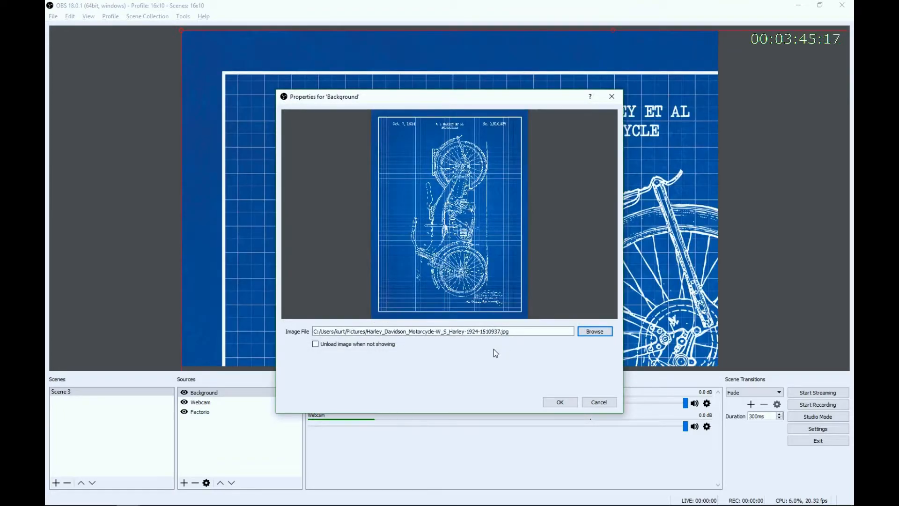
click(559, 402)
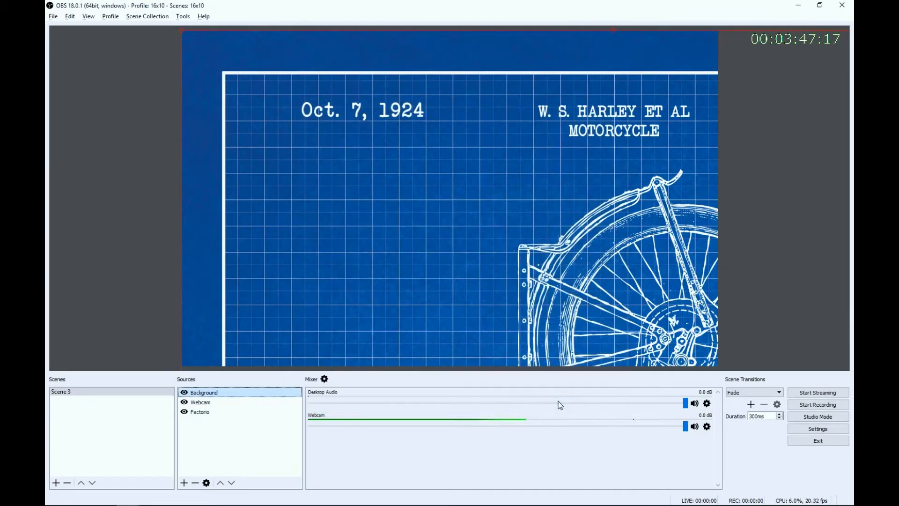
Rotate the Background image 90 degrees clockwise and scale it to span the full canvas width.
right_click(466, 268)
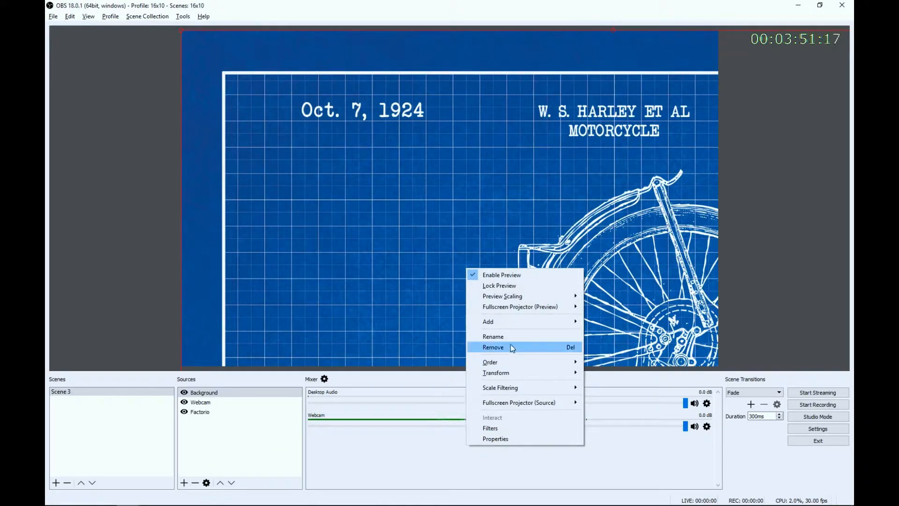
mouse_move(509, 373)
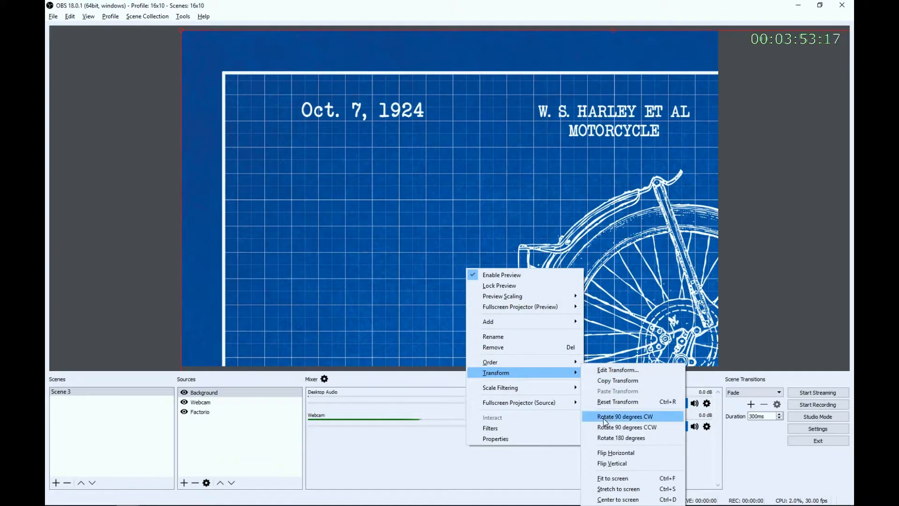
click(645, 418)
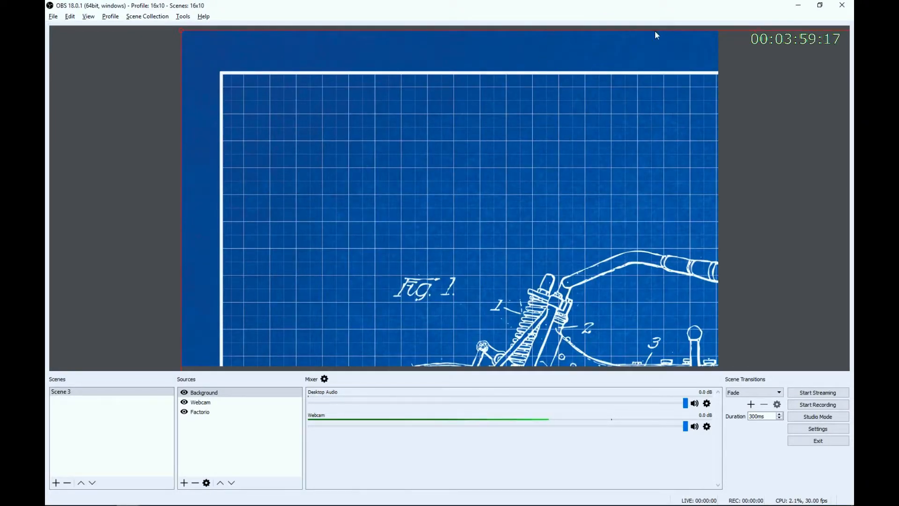
drag(757, 32, 432, 73)
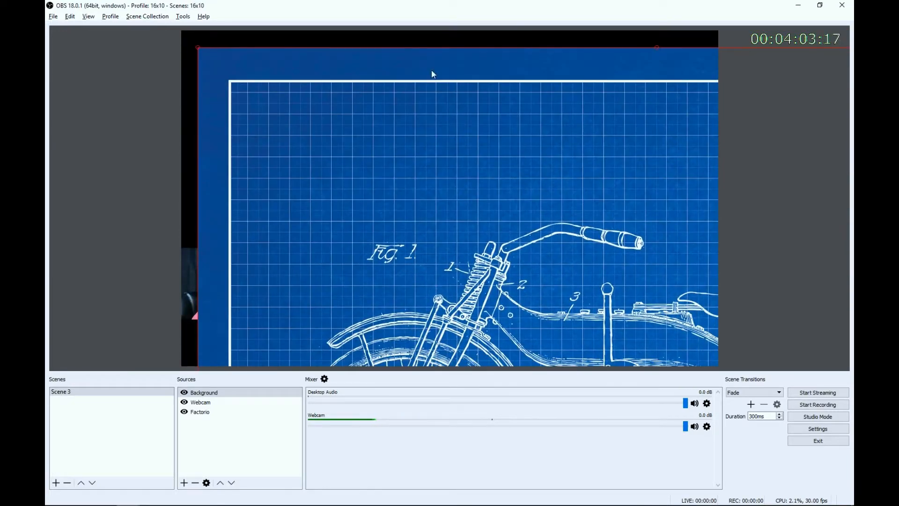
drag(659, 47, 356, 131)
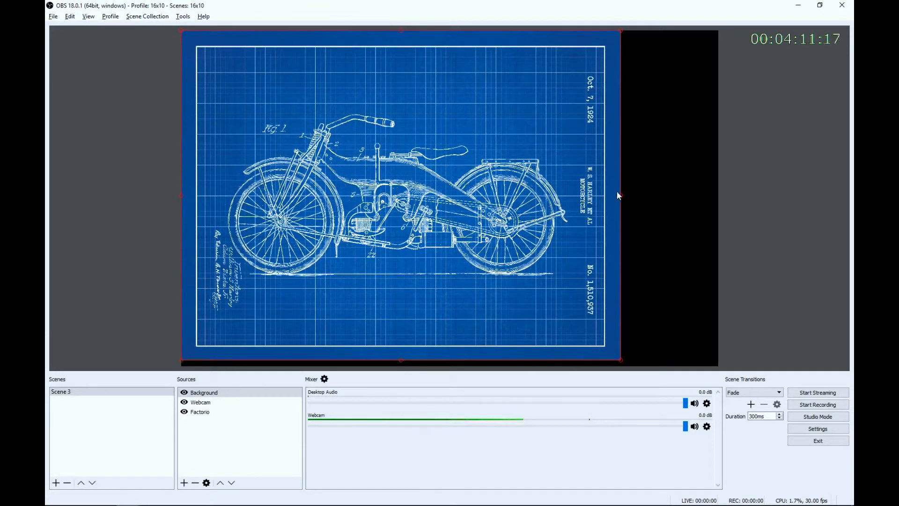
drag(619, 196, 718, 205)
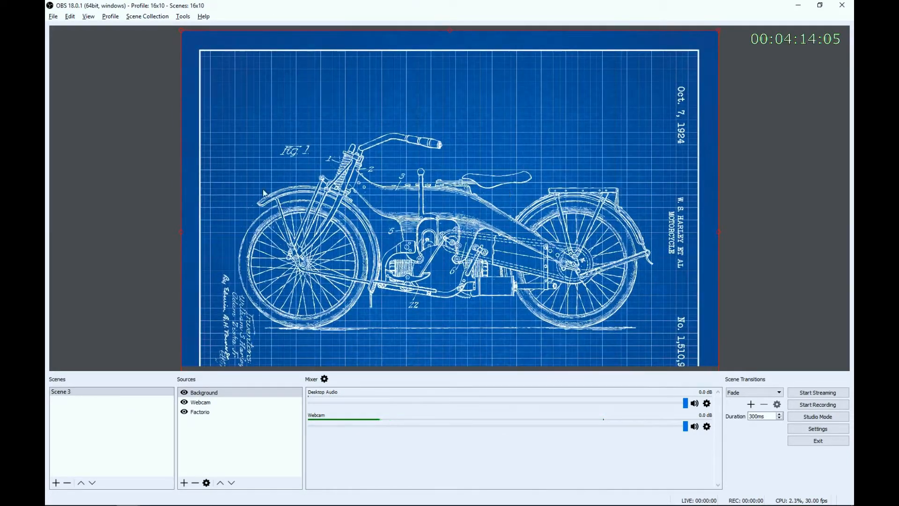
Center the Background image on the screen.
mouse_move(445, 297)
mouse_down()
mouse_move(440, 226)
mouse_move(442, 295)
mouse_up()
right_click(470, 174)
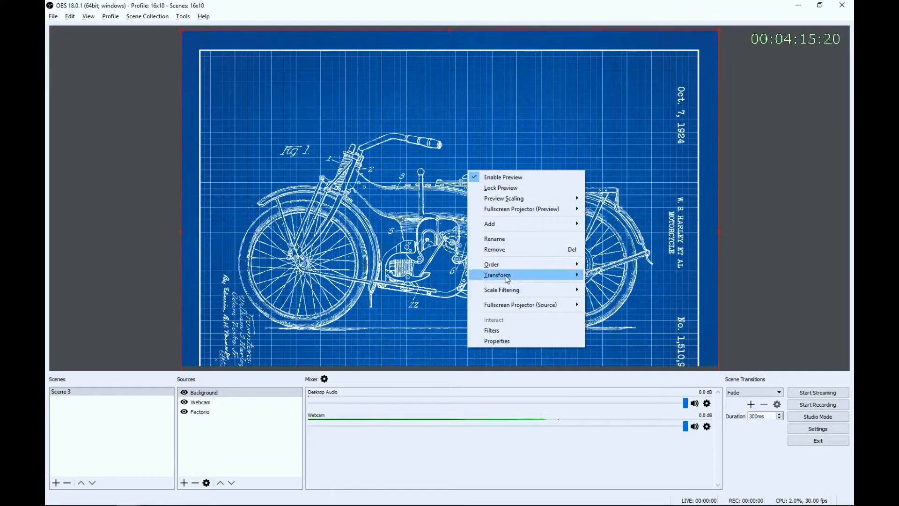
mouse_move(508, 277)
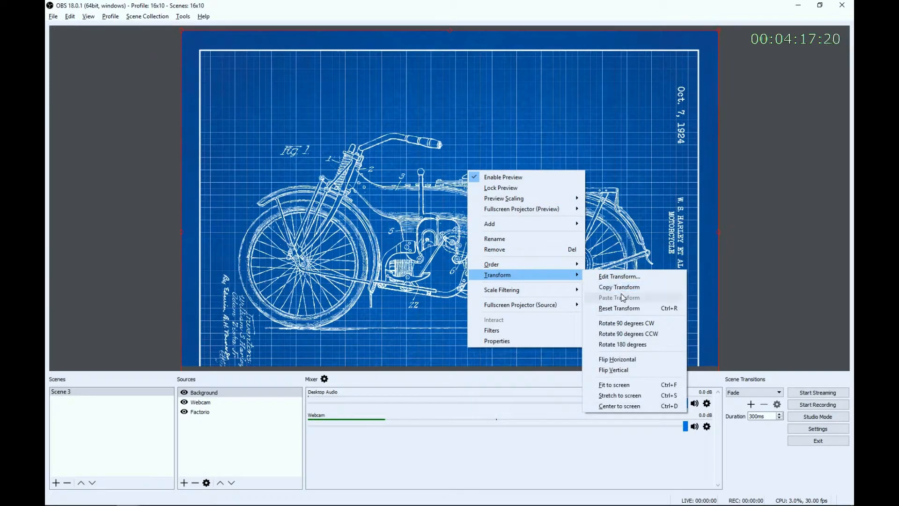
click(626, 406)
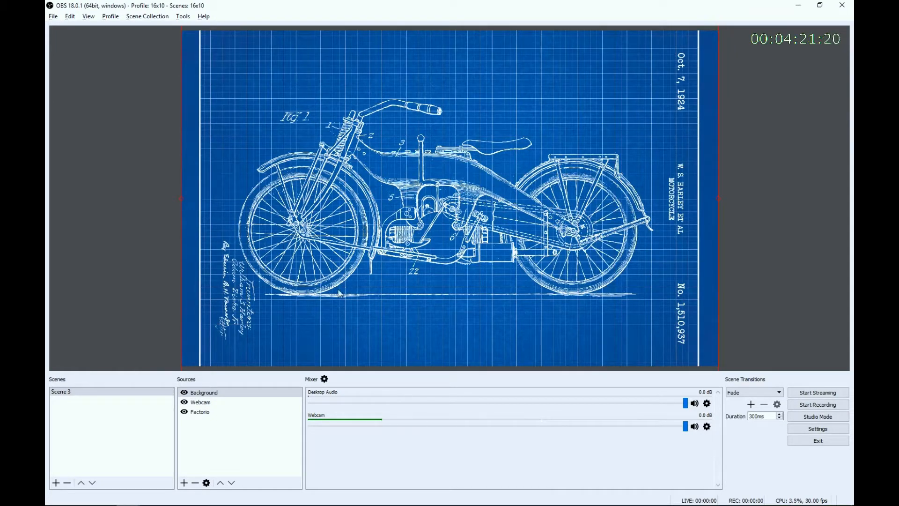
Move the Background source to the end of the source order, beneath Webcam and Factorio, and select the Factorio source.
click(232, 484)
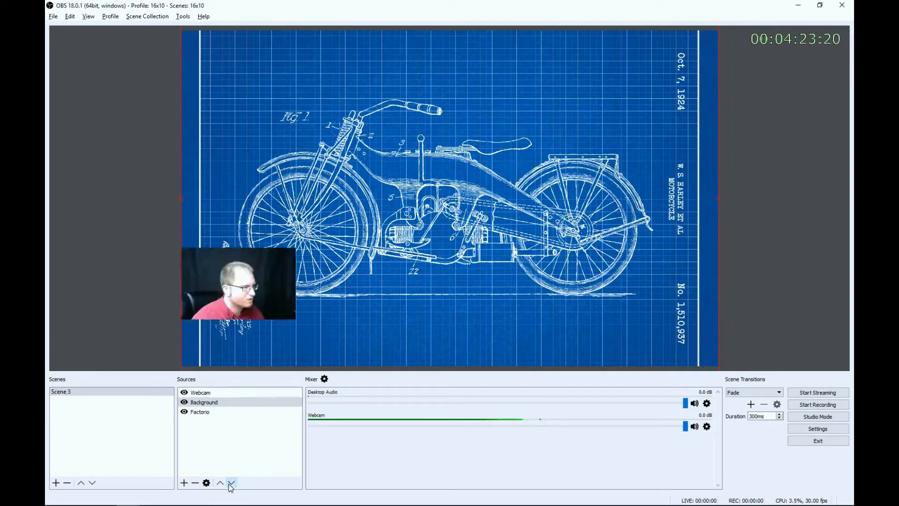
click(231, 483)
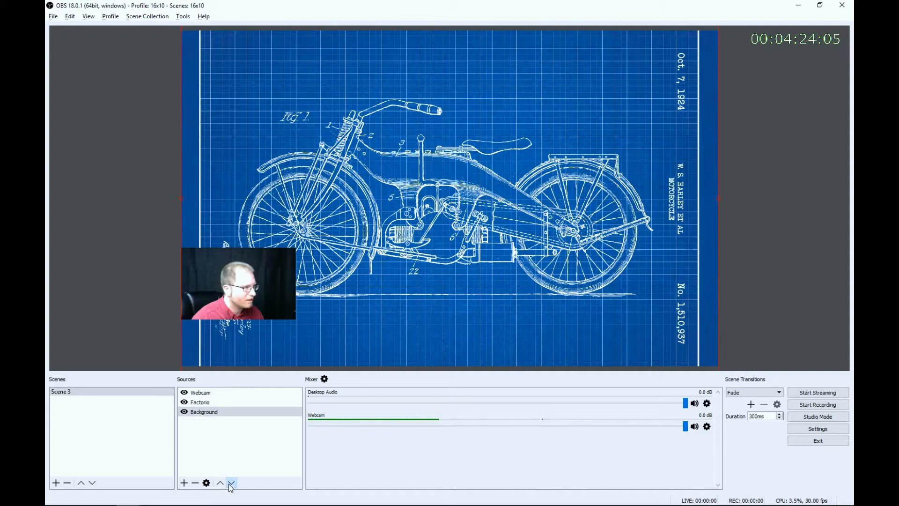
click(225, 404)
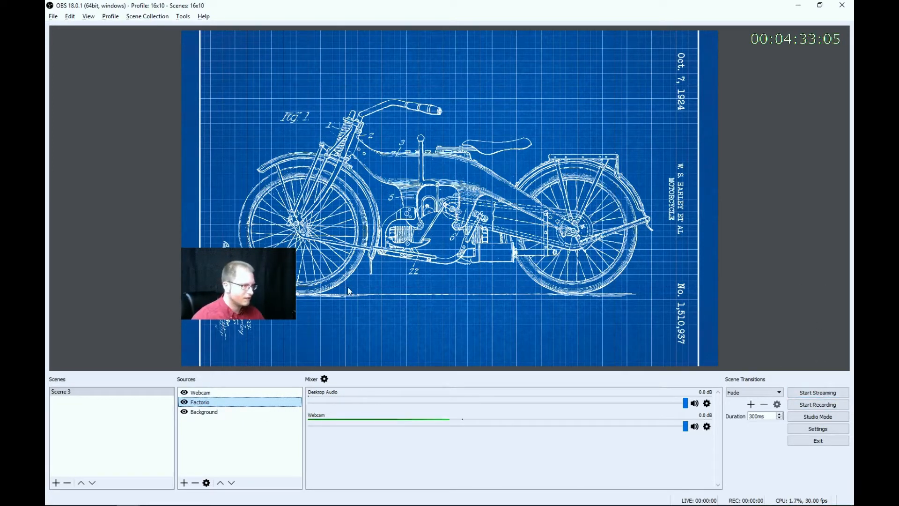
Add a new scene named Full Webcam.
click(55, 482)
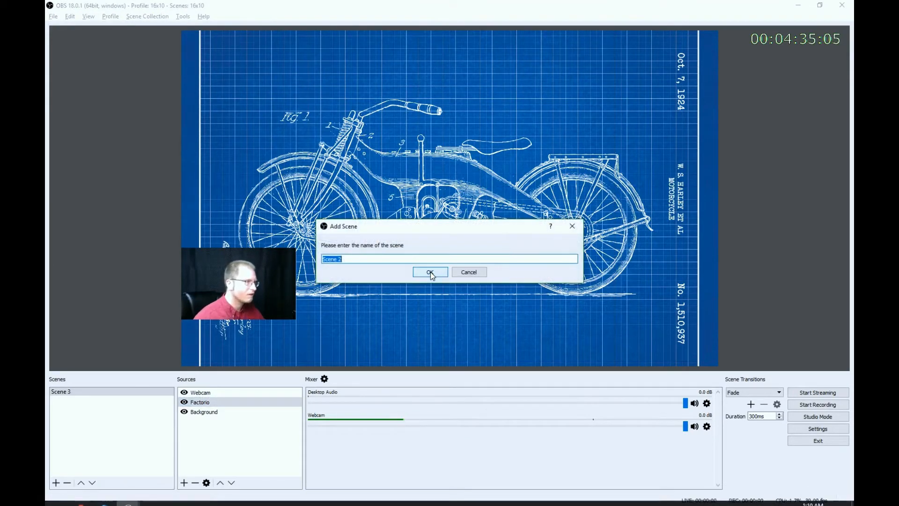
text(Full We)
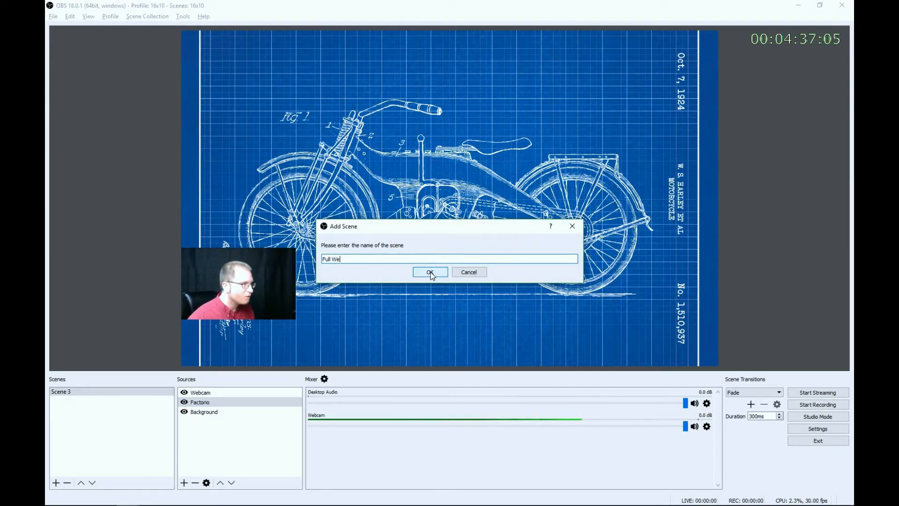
text(bcam)
click(430, 272)
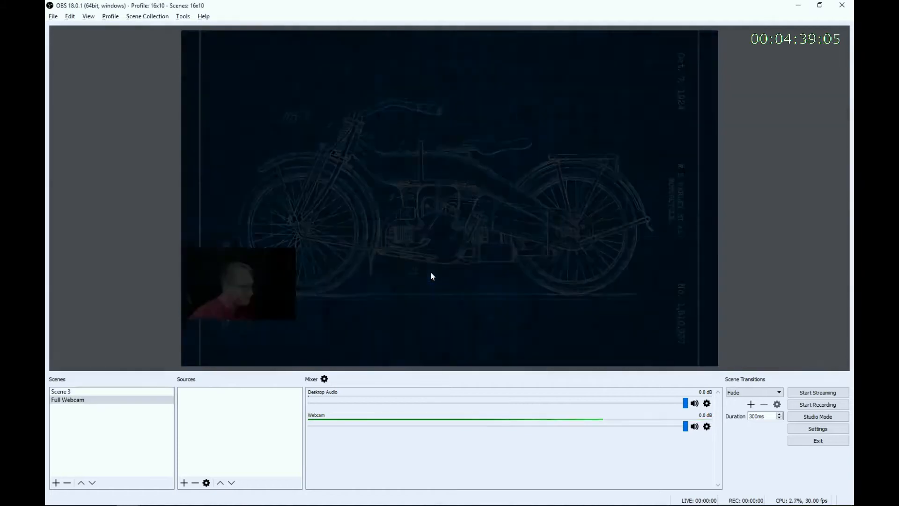
Add the existing Webcam video capture source to the Full Webcam scene and scale it to fill the whole canvas.
click(184, 483)
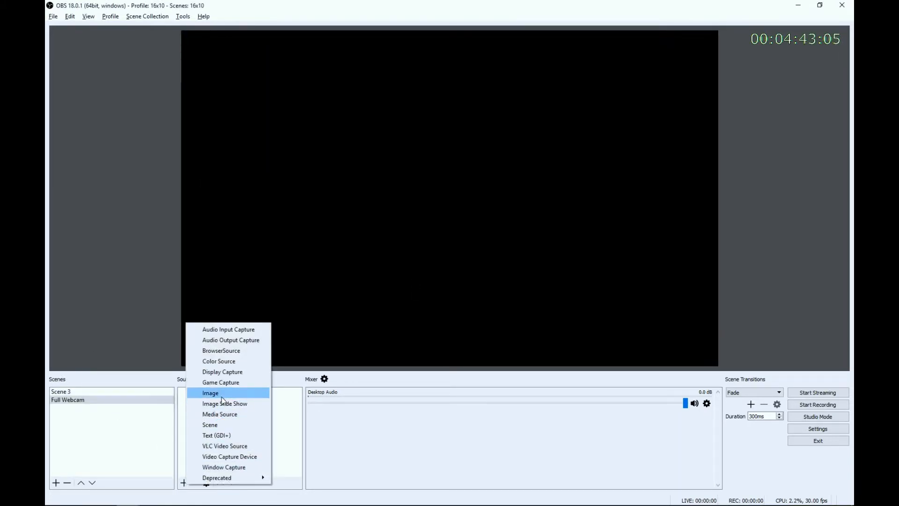
click(225, 456)
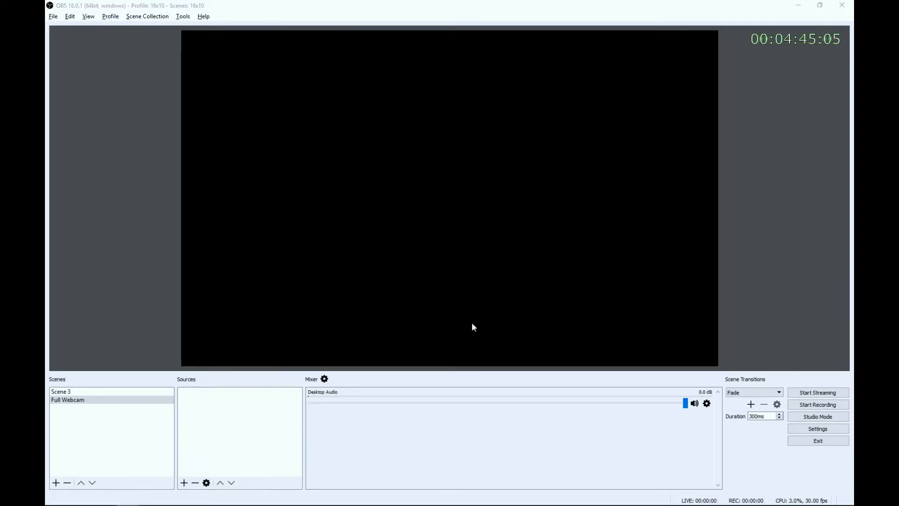
click(396, 216)
click(391, 228)
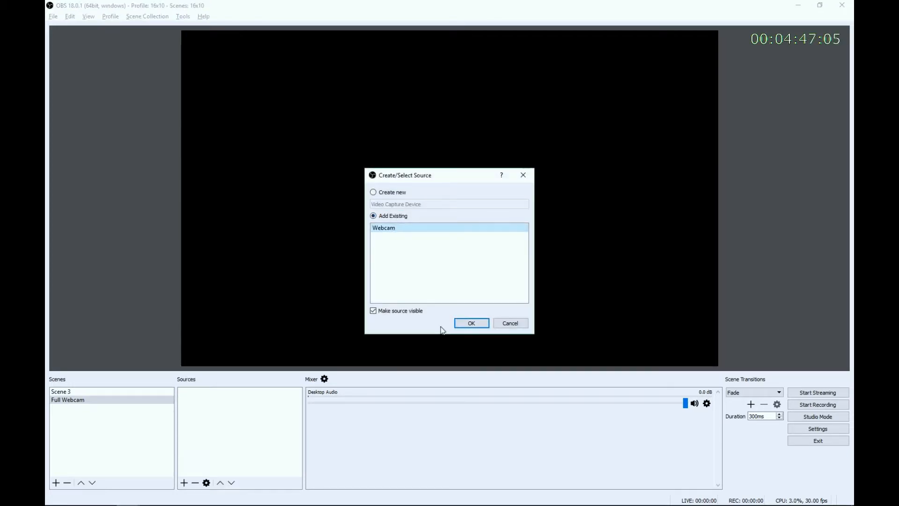
click(468, 322)
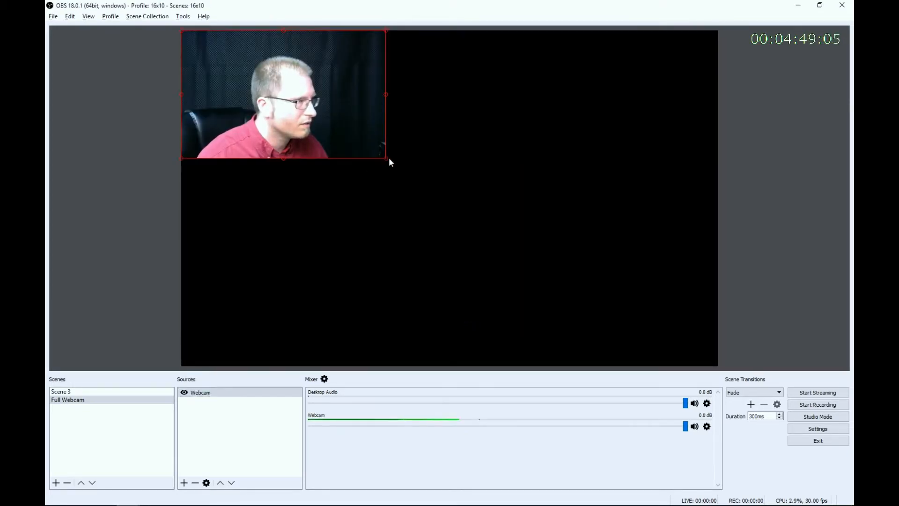
mouse_move(389, 163)
mouse_down()
mouse_move(646, 302)
mouse_move(407, 159)
mouse_move(389, 159)
mouse_up()
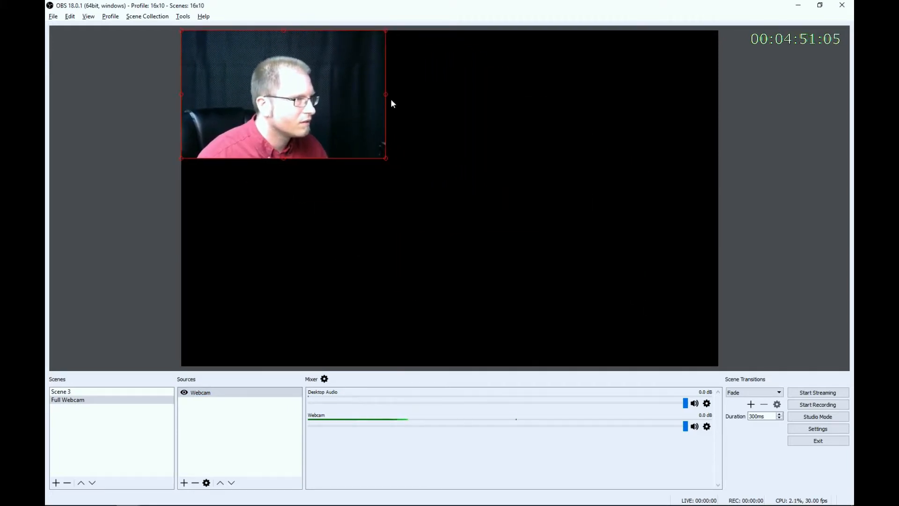
drag(385, 94, 716, 199)
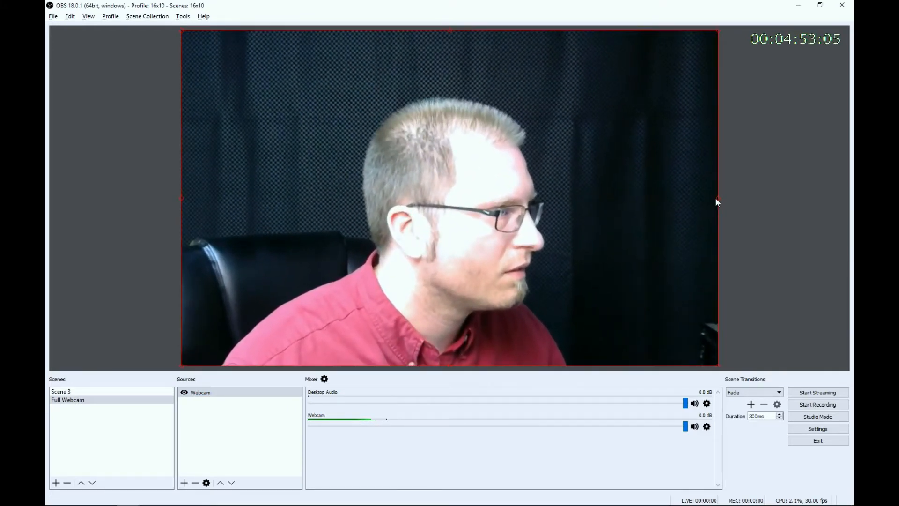
Switch back and forth between Scene 3 and Full Webcam to check the transition, finishing on Scene 3.
click(95, 392)
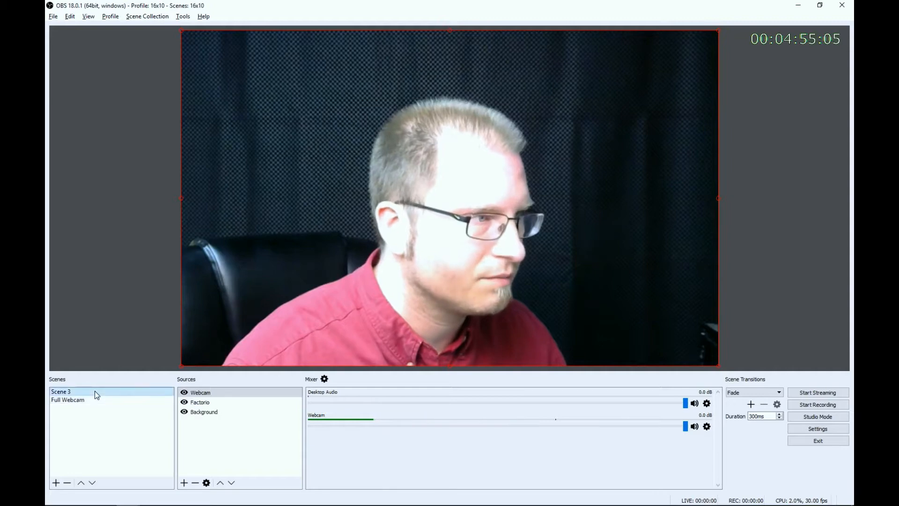
click(67, 401)
key(Up)
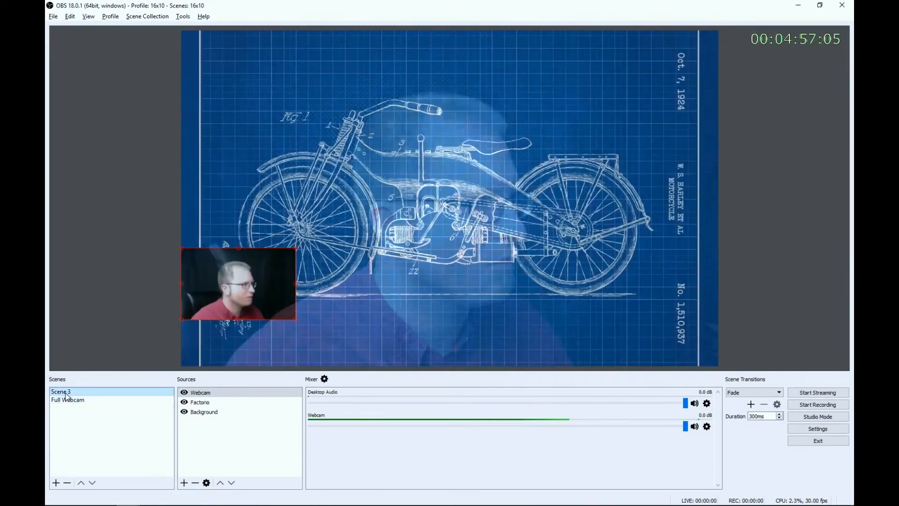
click(67, 401)
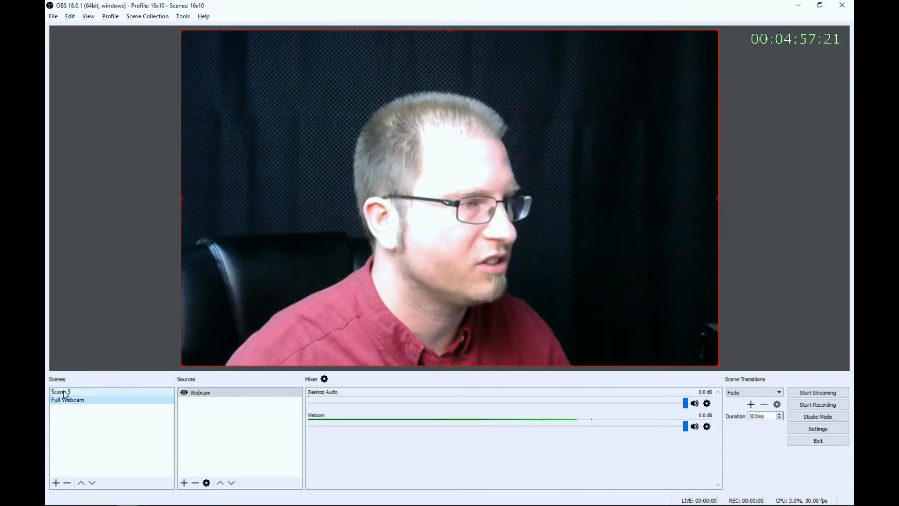
click(66, 392)
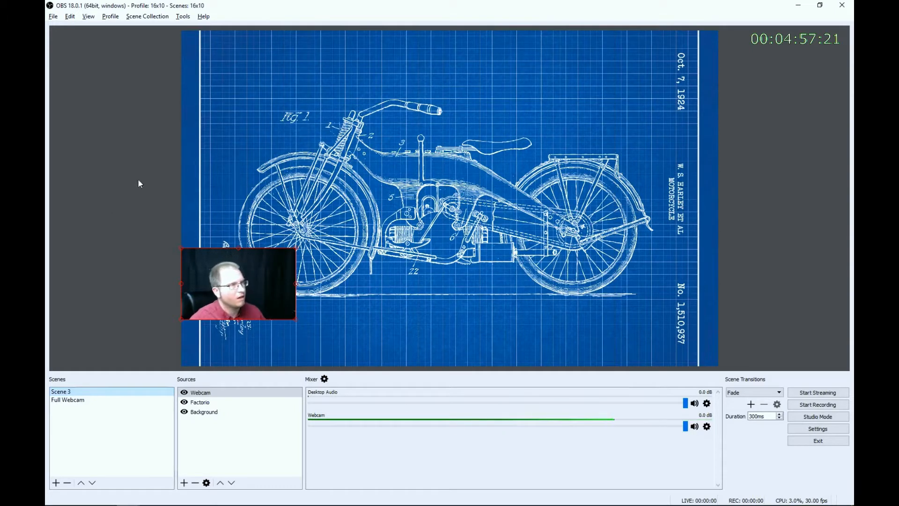
Lock the preview against editing and switch to the Full Webcam scene.
click(70, 17)
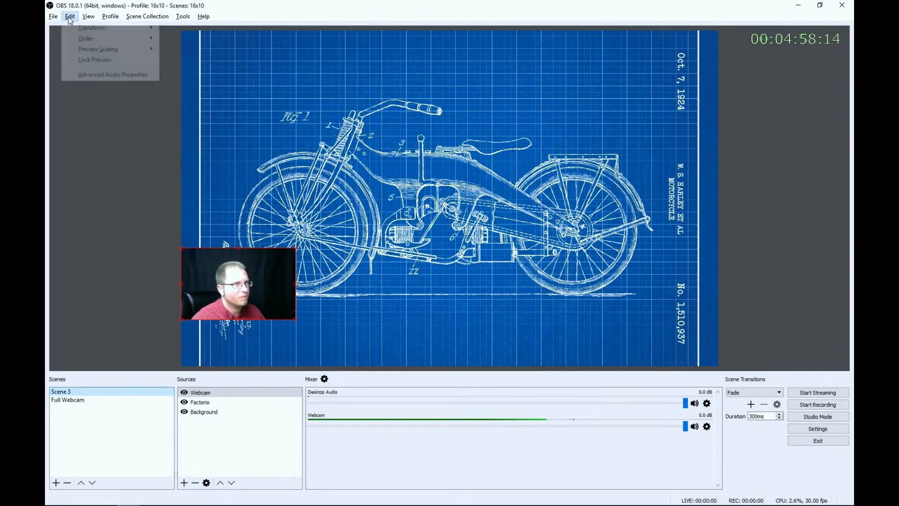
click(90, 60)
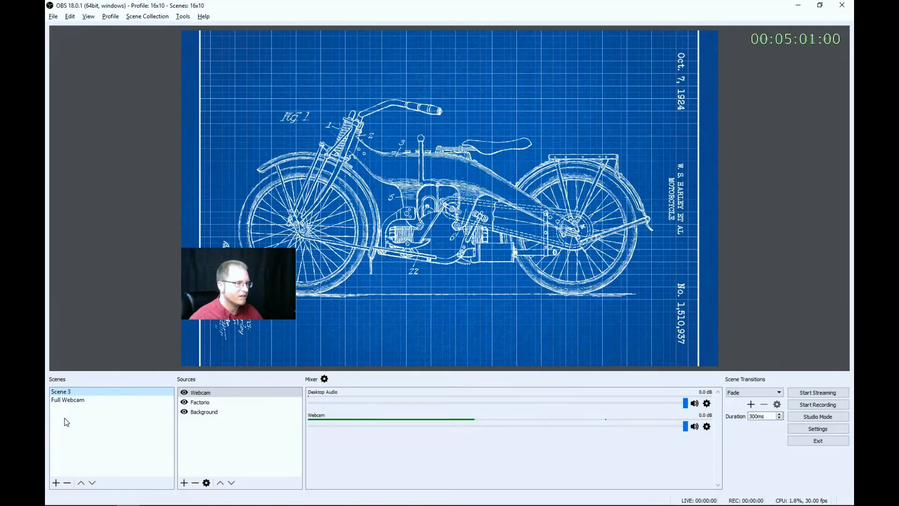
key(Down)
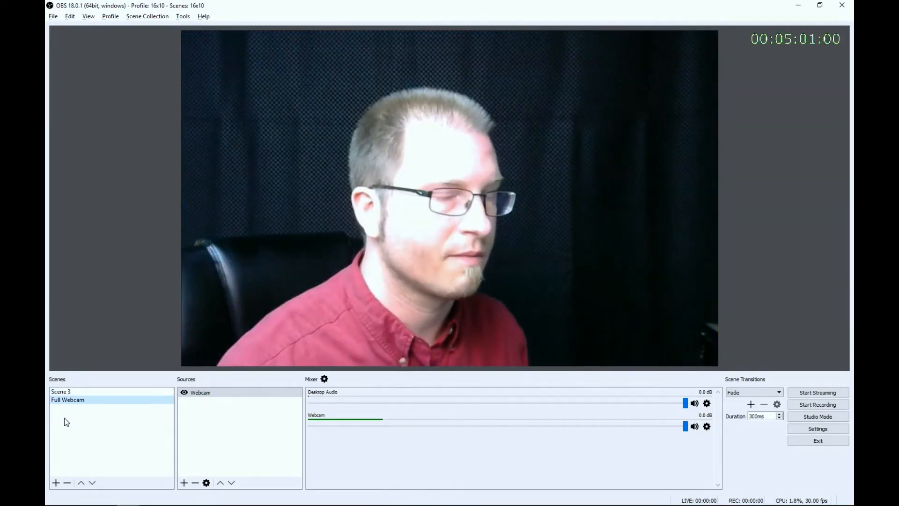